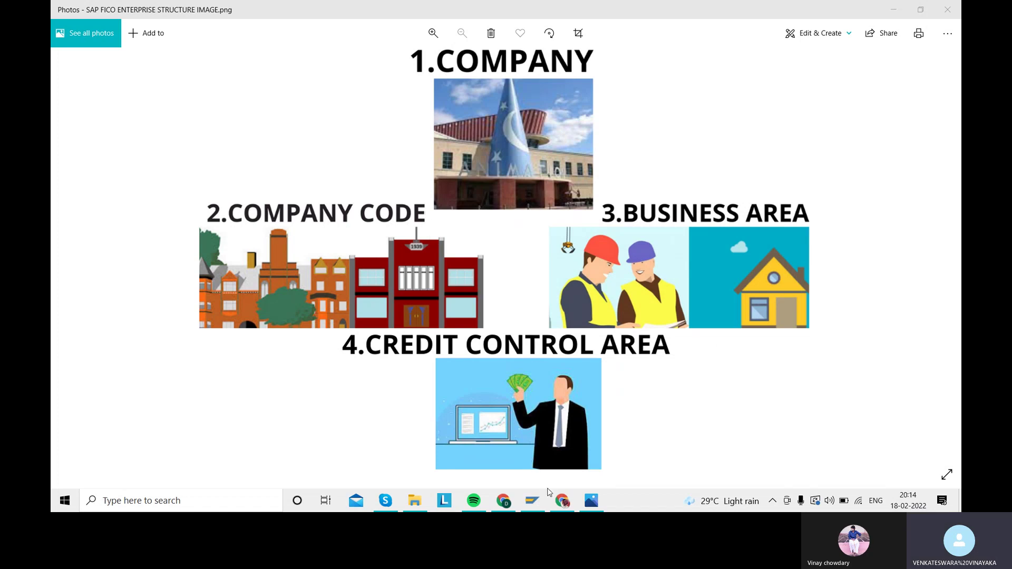
# Switch from the Photos enterprise structure diagram to the SAP Logon 750 connection list
pyautogui.click(530, 504)
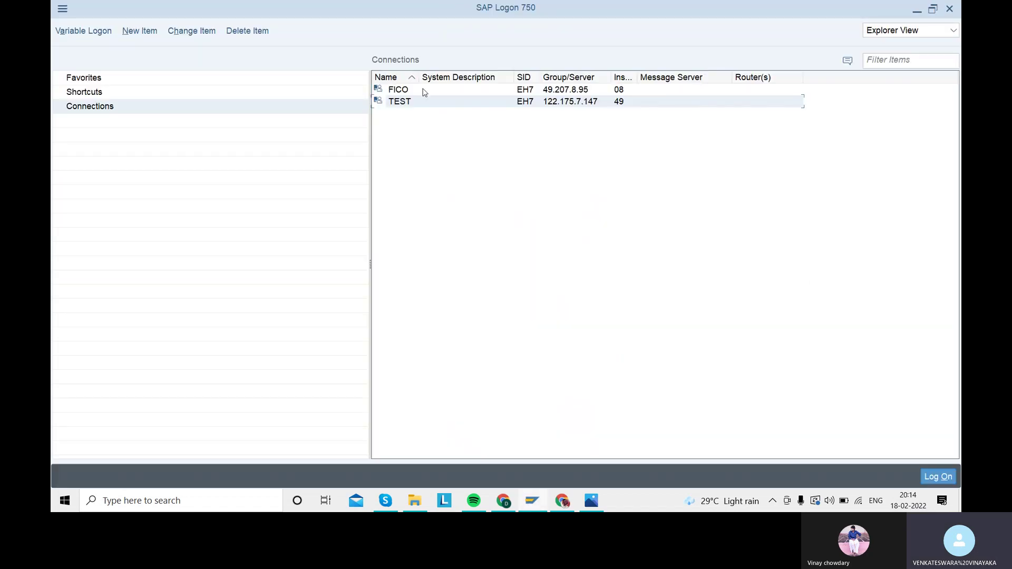
# Log on to the TEST system in client 800 with the account password
pyautogui.doubleClick(417, 105)
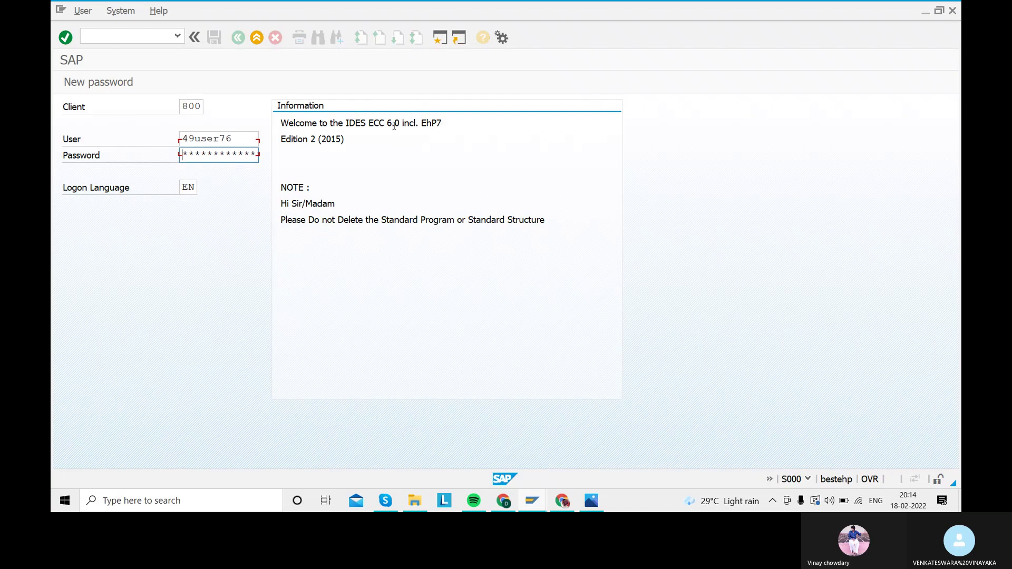
pyautogui.press('Right')
pyautogui.press('Right')
pyautogui.press('Right')
pyautogui.press('Right')
pyautogui.press('Return')
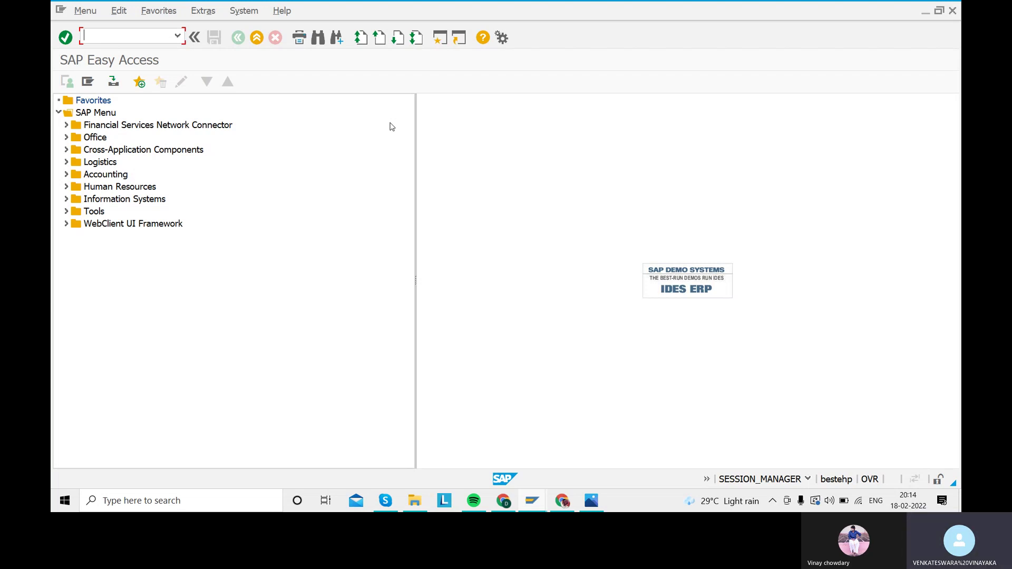
# Run OX02 to display the overview of all 294 existing company codes
pyautogui.write('ox02')
pyautogui.press('Return')
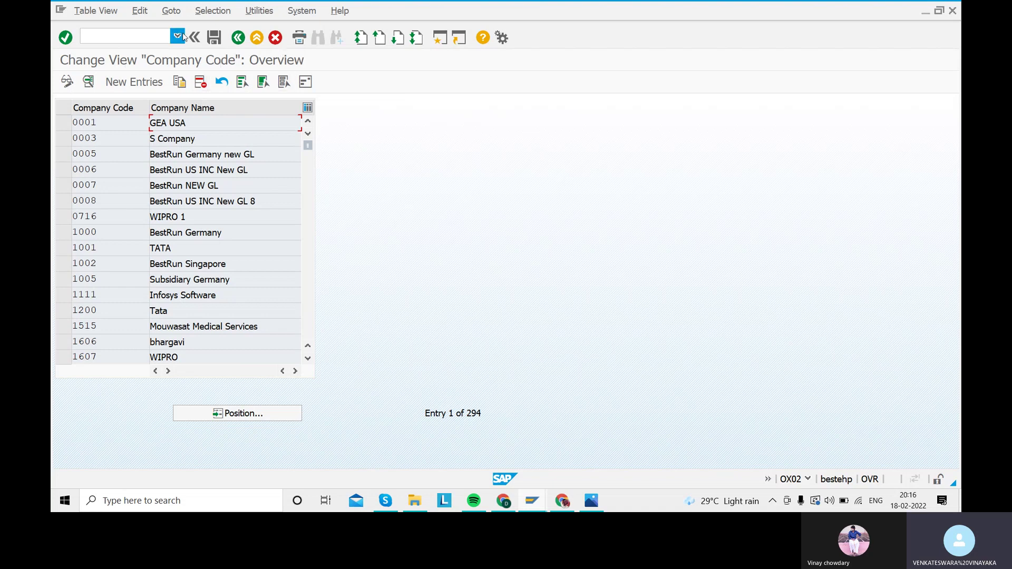
# Browse SPRO to Enterprise Structure > Definition > Financial Accounting, then return to Easy Access
pyautogui.click(237, 37)
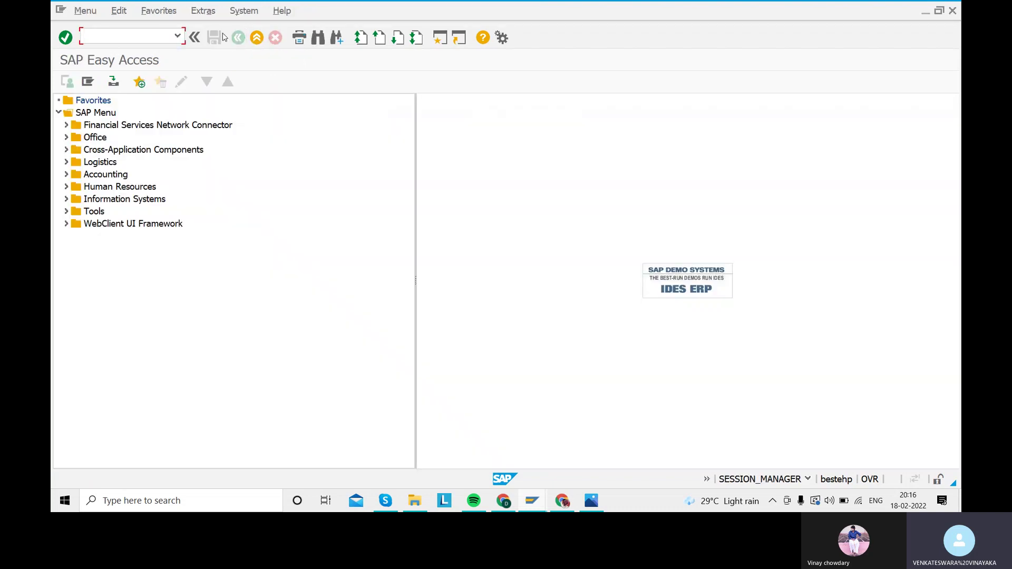
pyautogui.write('spro')
pyautogui.press('Return')
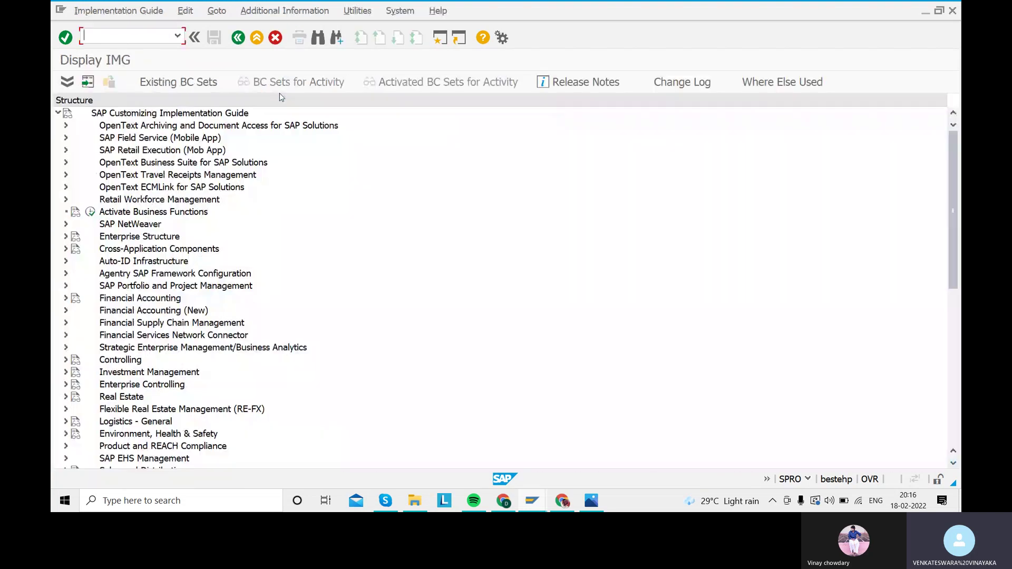
pyautogui.click(66, 237)
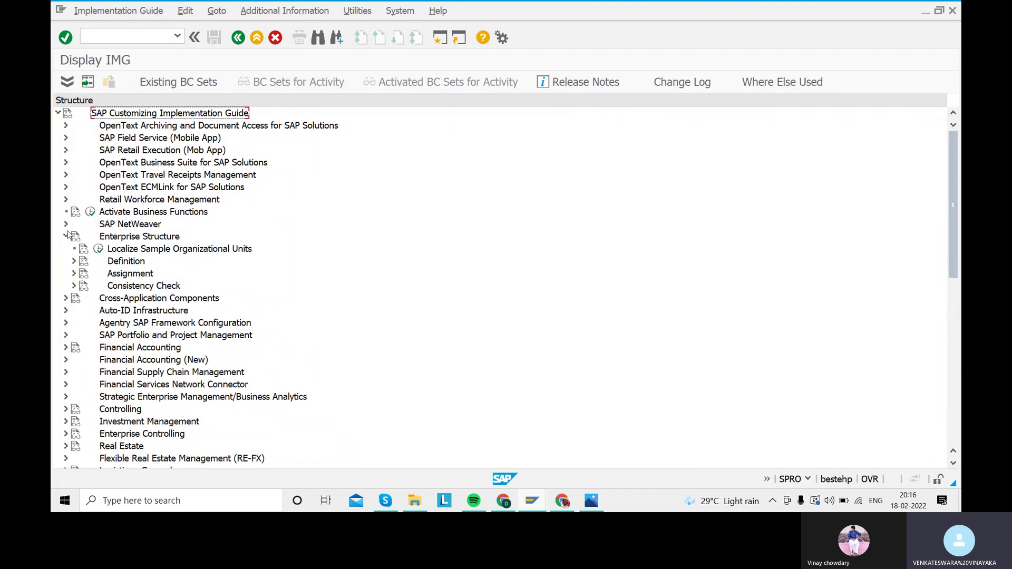
pyautogui.click(73, 261)
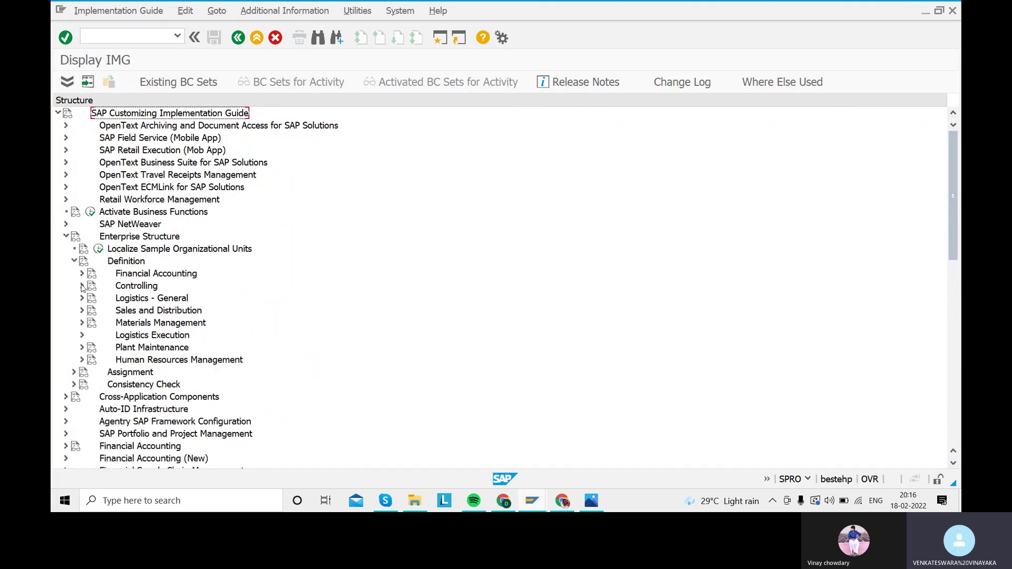
pyautogui.click(82, 274)
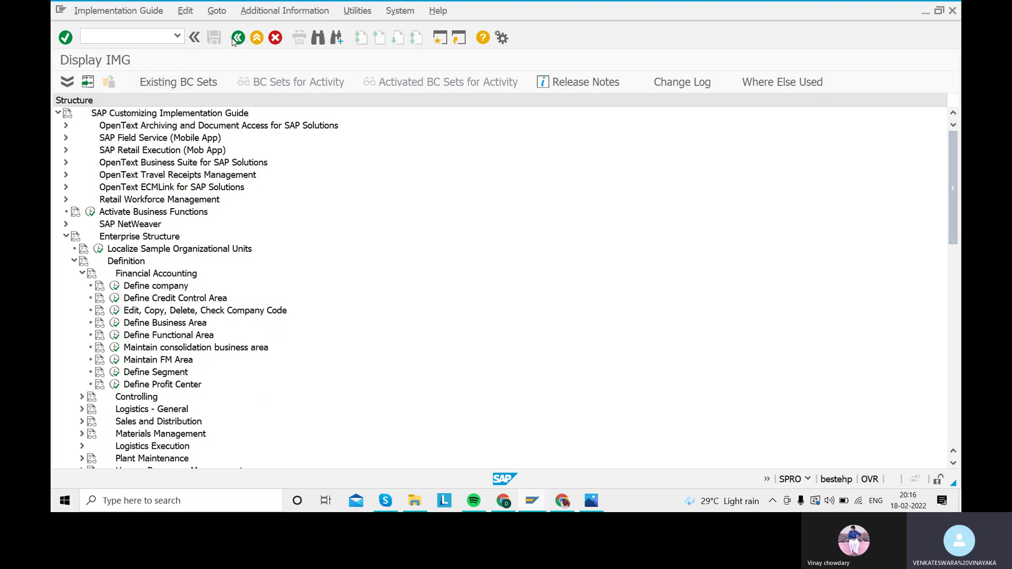
pyautogui.click(237, 38)
# Start a new company code entry SARA in OX02
pyautogui.write('ox02')
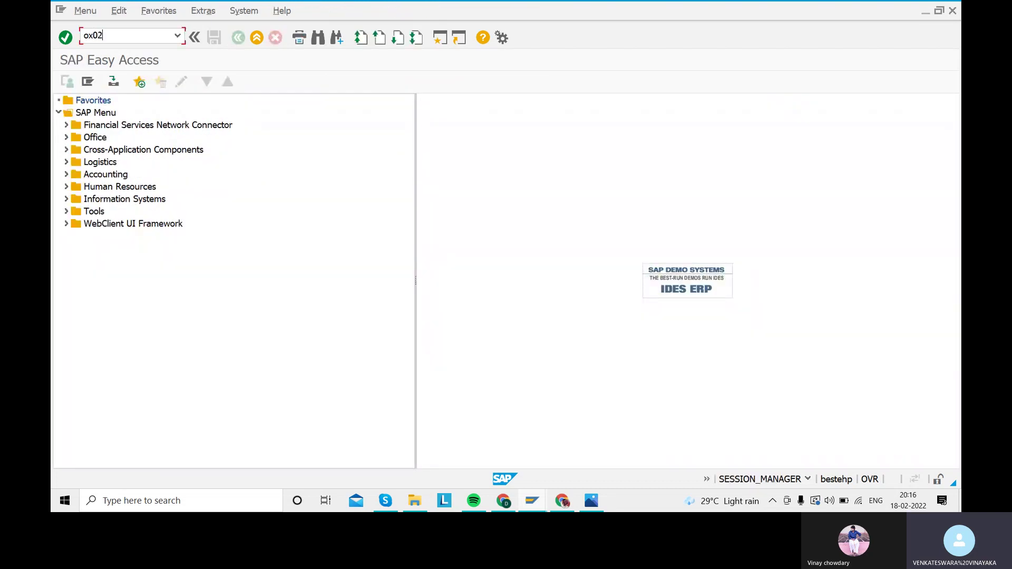
pyautogui.press('Return')
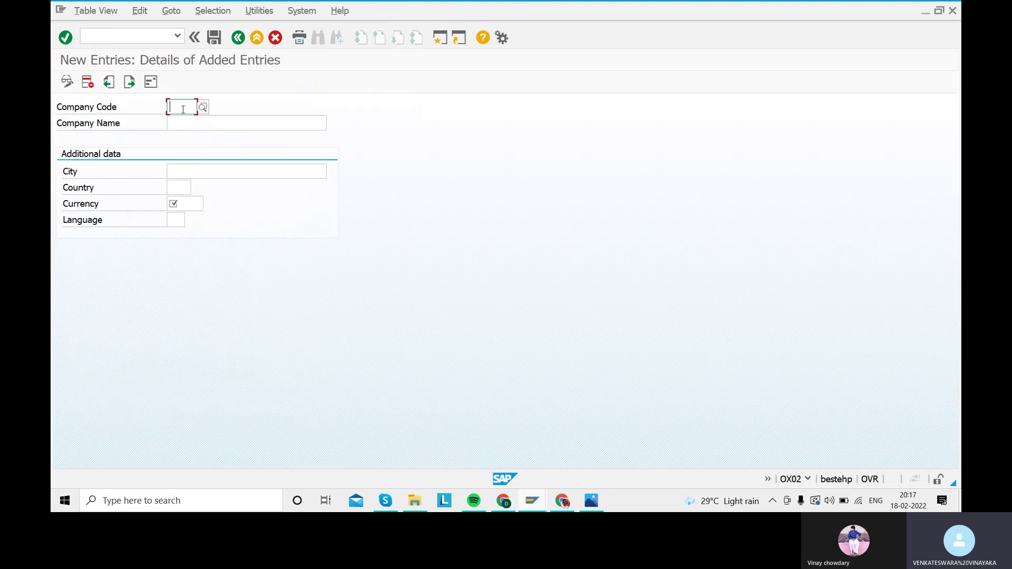
pyautogui.write('sar')
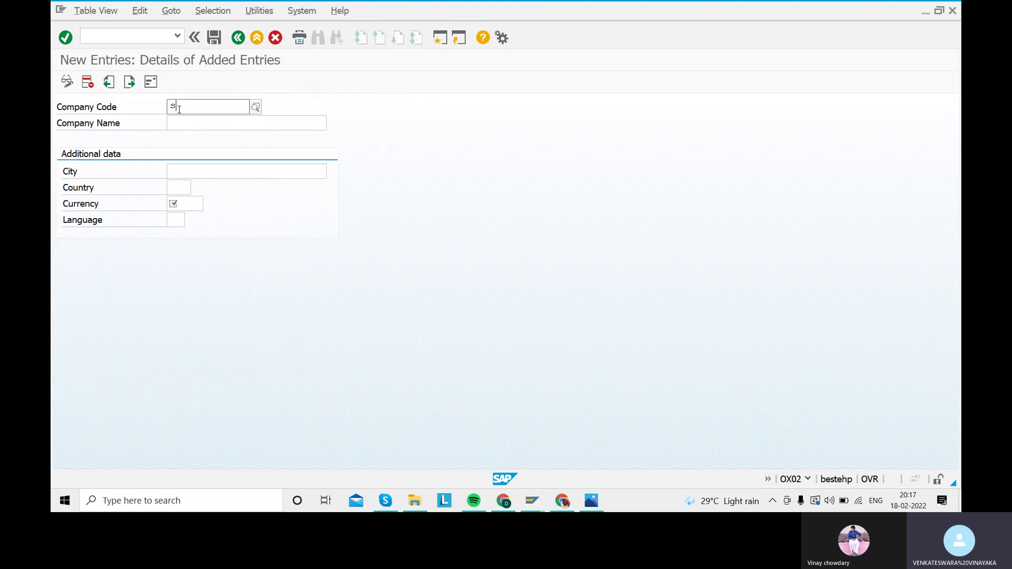
pyautogui.press('BackSpace')
pyautogui.press('BackSpace')
pyautogui.press('BackSpace')
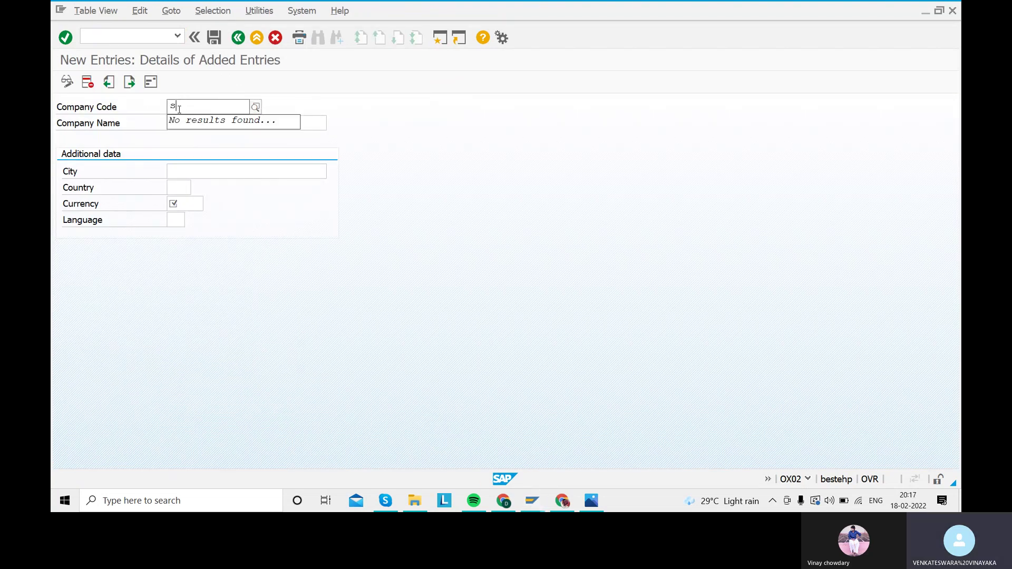
pyautogui.write('SARA')
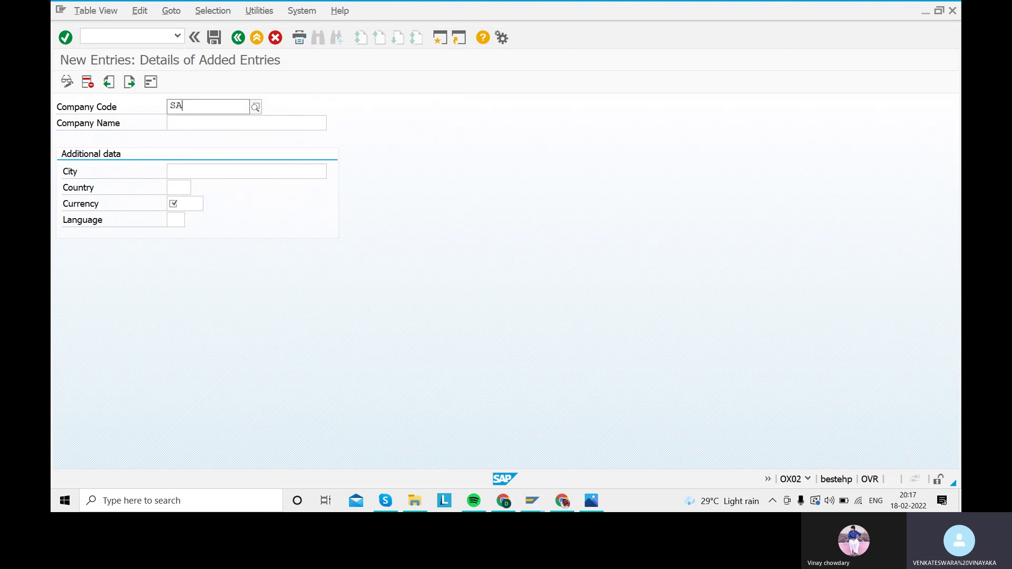
# Enter company name SARA EXPORTS AND IMPORTS and city HYDERABAD
pyautogui.click(176, 125)
pyautogui.write('SARA ')
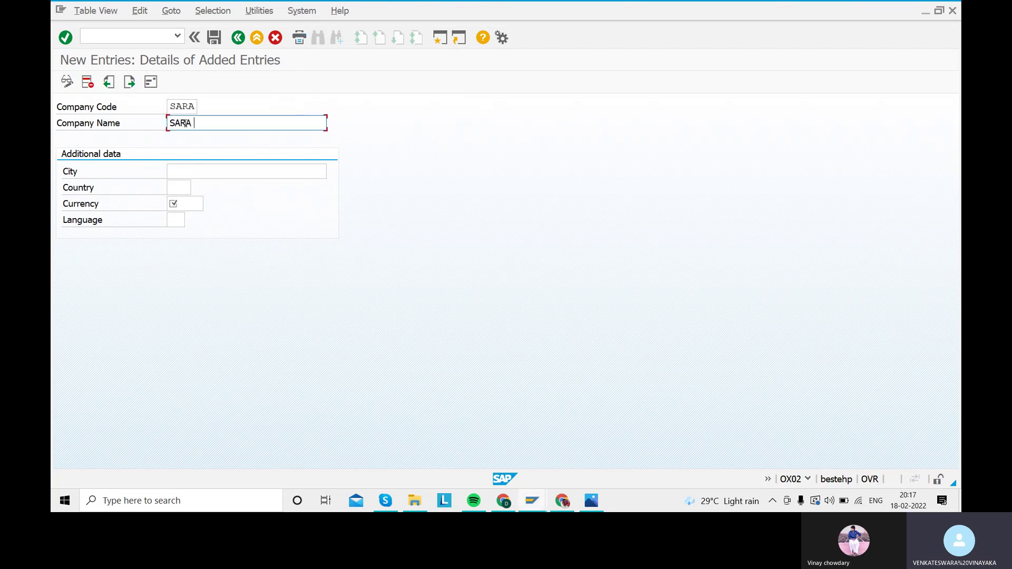
pyautogui.write('EXPORT')
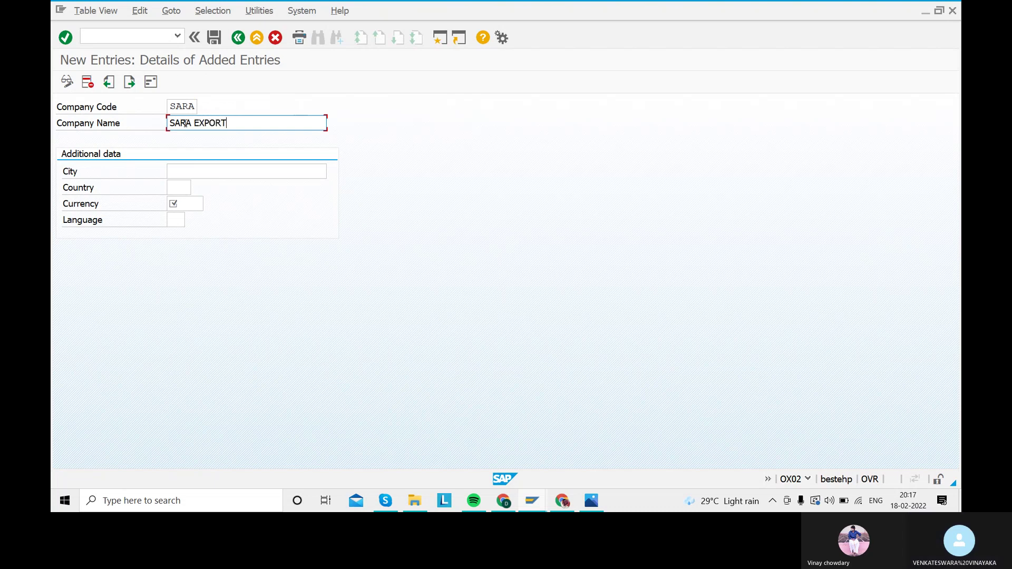
pyautogui.write('S AND IMPORTS')
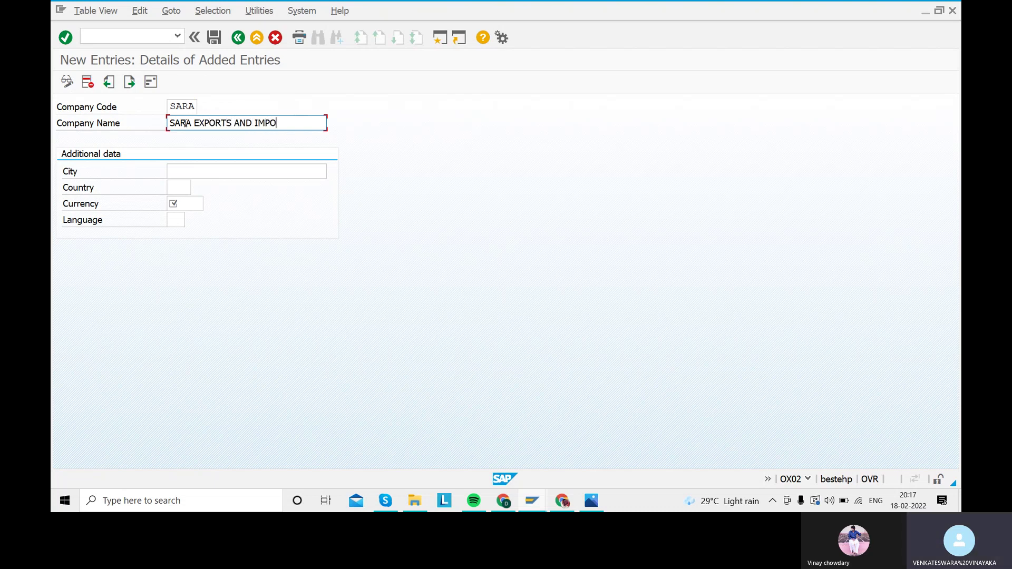
pyautogui.click(205, 170)
pyautogui.write('HYDERABAD')
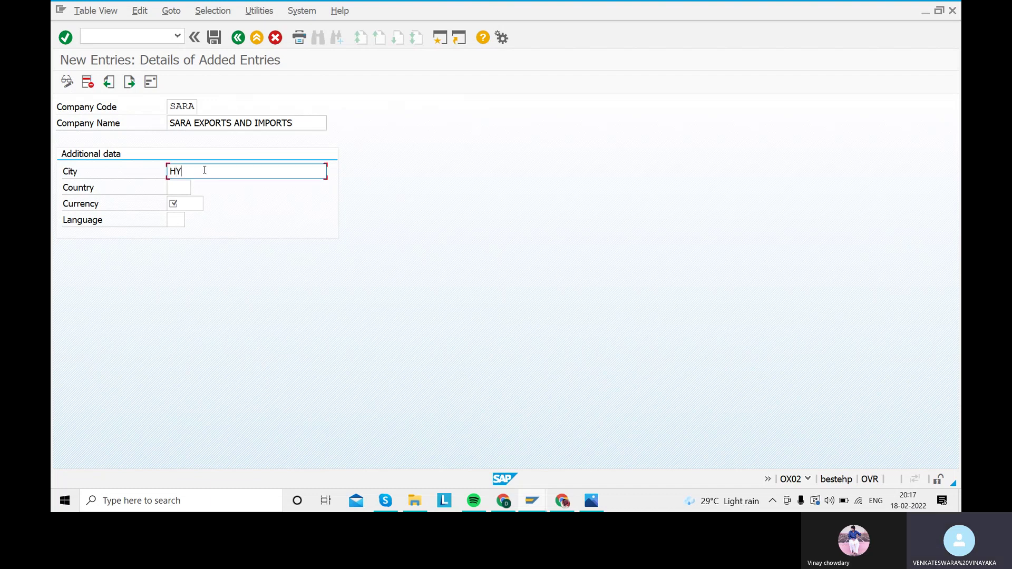
# Set country IN and pick currency INR (Indian Rupee) from the search help
pyautogui.click(184, 187)
pyautogui.write('IN')
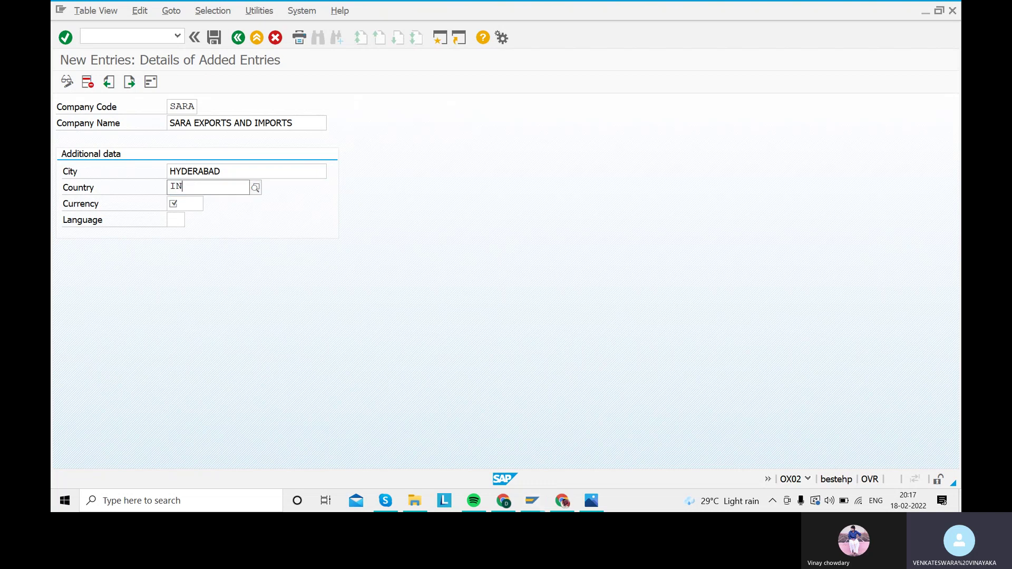
pyautogui.click(210, 220)
pyautogui.click(190, 204)
pyautogui.click(209, 204)
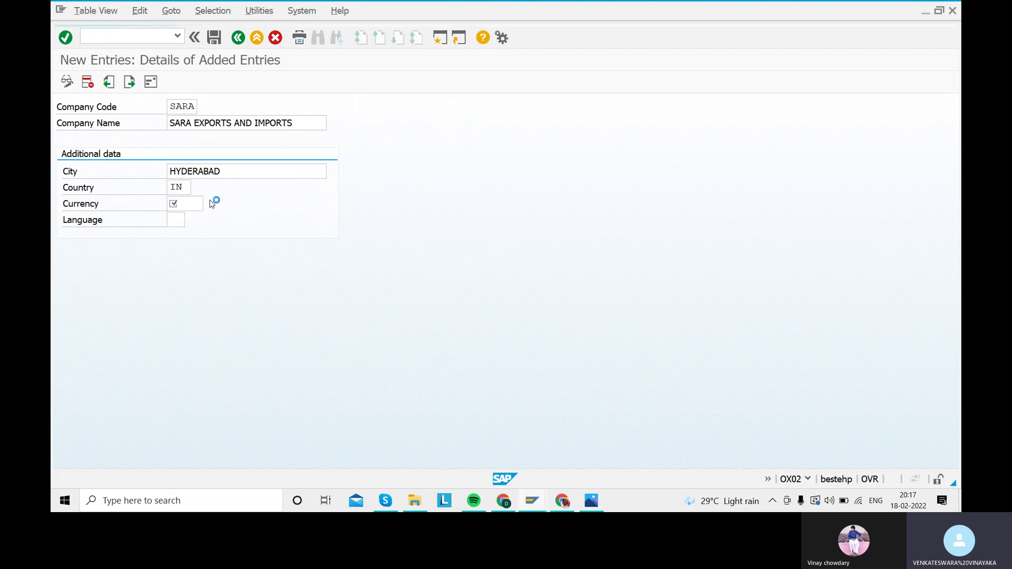
pyautogui.click(216, 162)
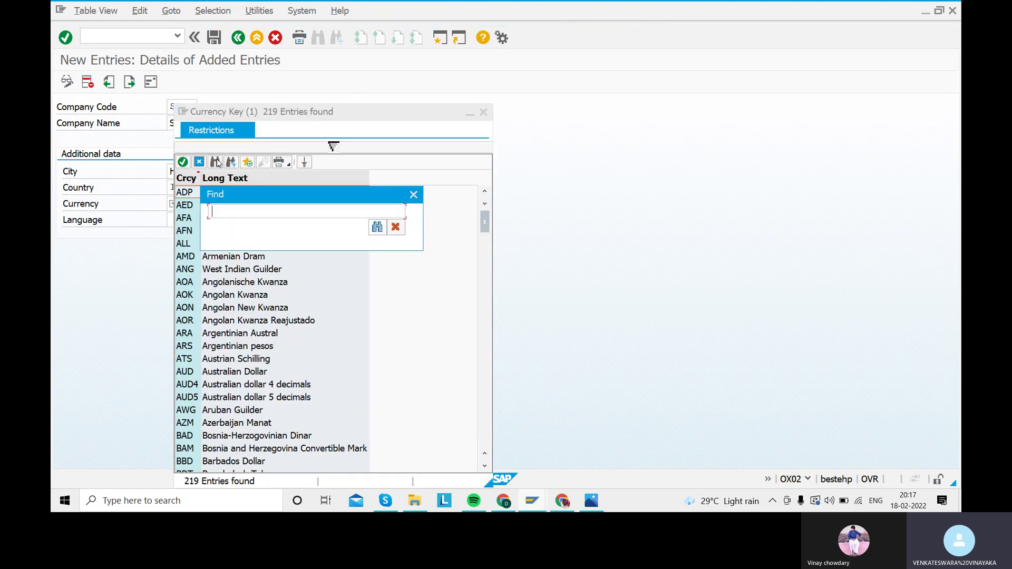
pyautogui.write('INR')
pyautogui.press('Return')
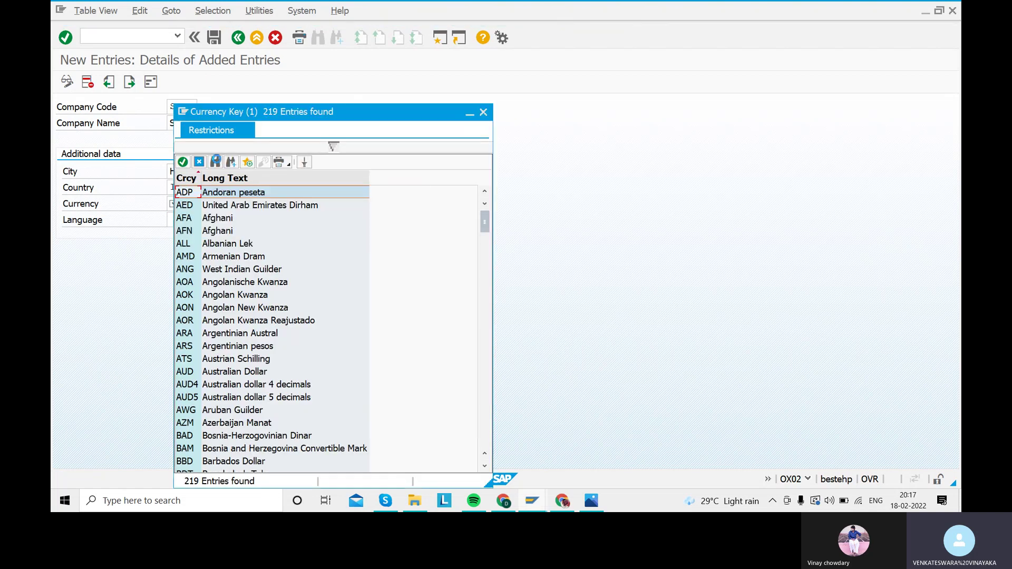
pyautogui.doubleClick(232, 195)
# Set the language to EN (English) via the language search help
pyautogui.click(184, 221)
pyautogui.write('EN')
pyautogui.click(190, 221)
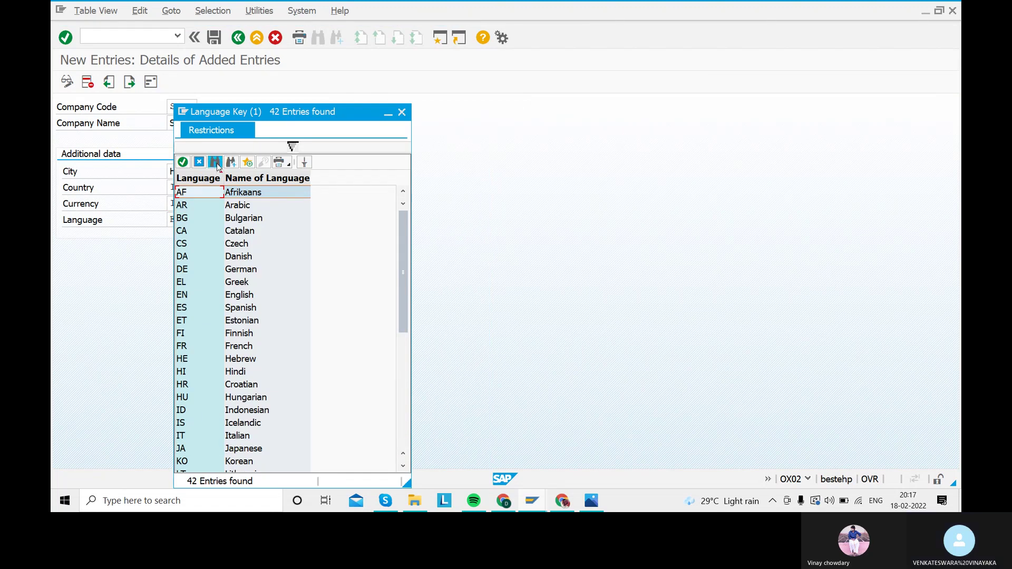
pyautogui.click(215, 163)
pyautogui.write('EN')
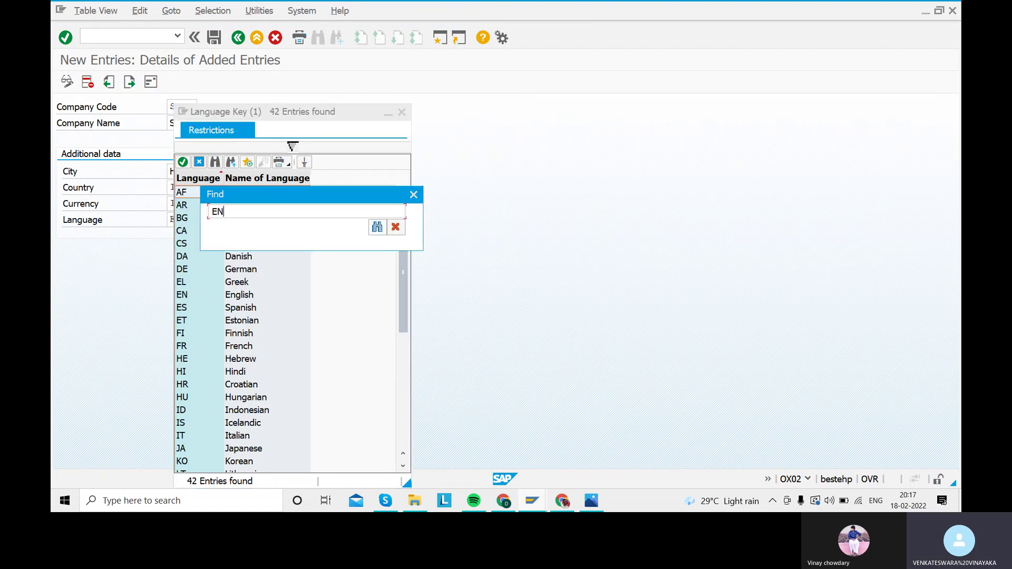
pyautogui.press('Return')
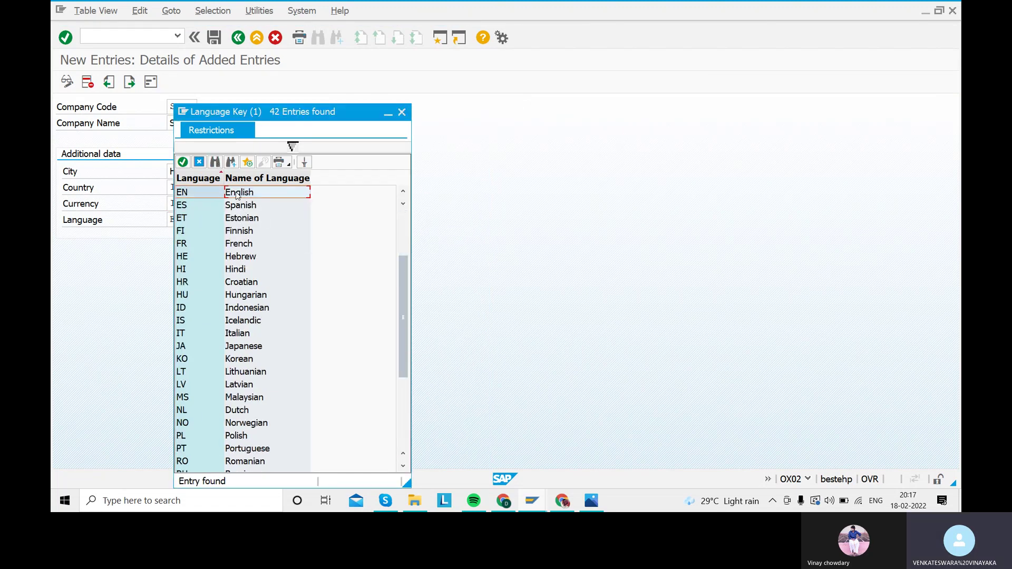
pyautogui.doubleClick(237, 196)
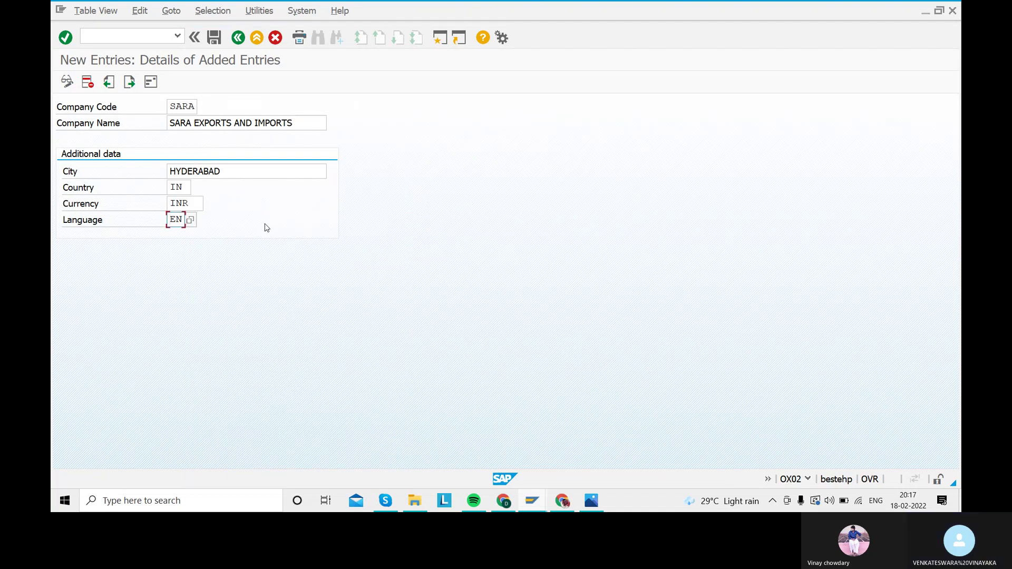
# Save SARA, then set the address title to MISS and name to SARA EXPORTS AND IMPORTS
pyautogui.click(214, 37)
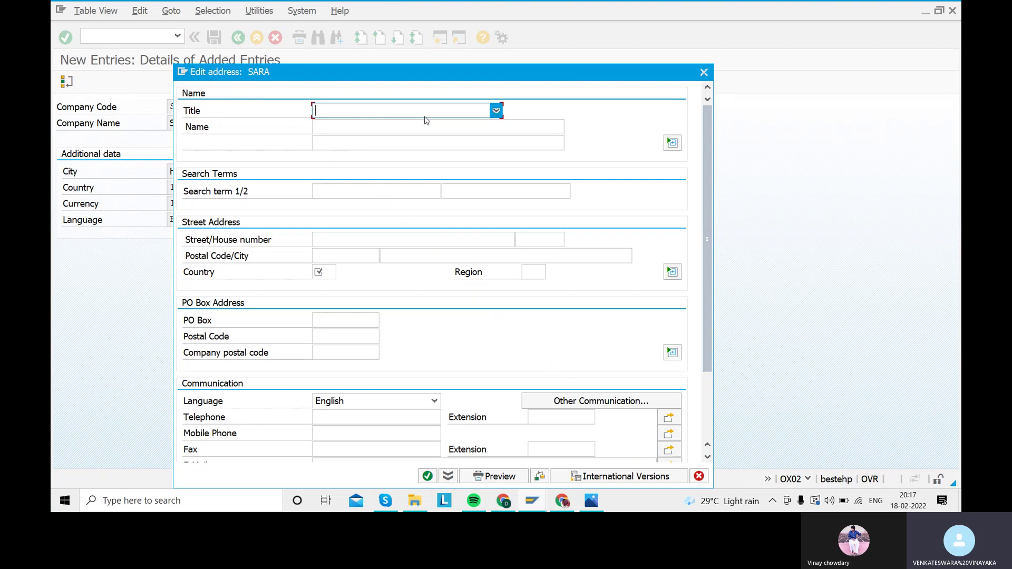
pyautogui.click(495, 110)
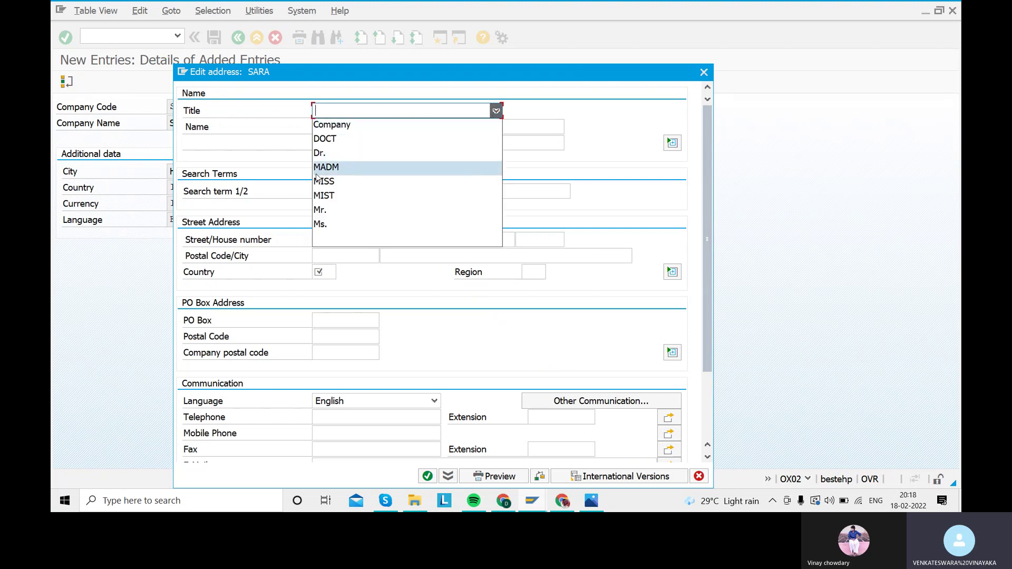
pyautogui.click(325, 227)
pyautogui.click(496, 111)
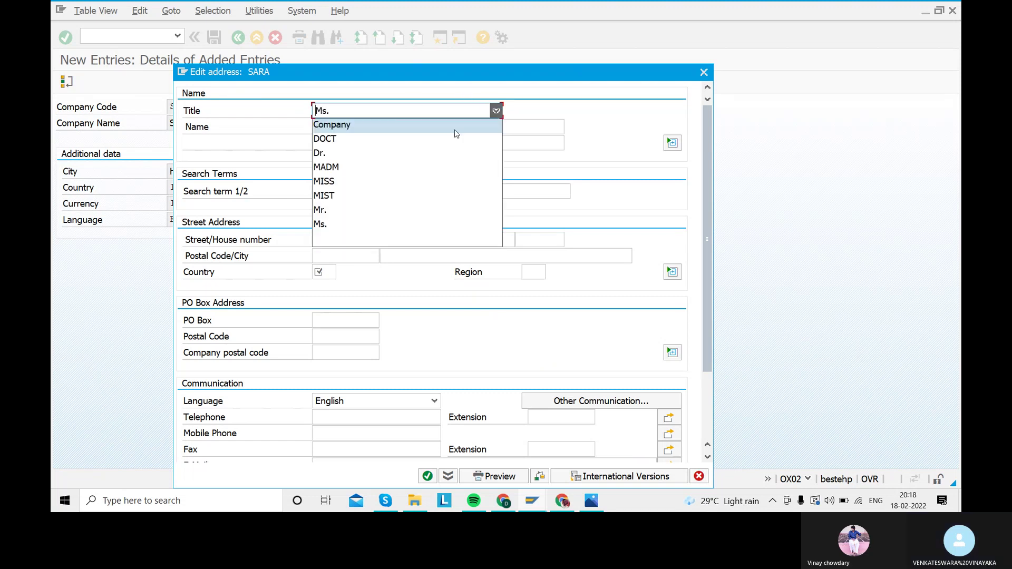
pyautogui.click(354, 188)
pyautogui.click(340, 127)
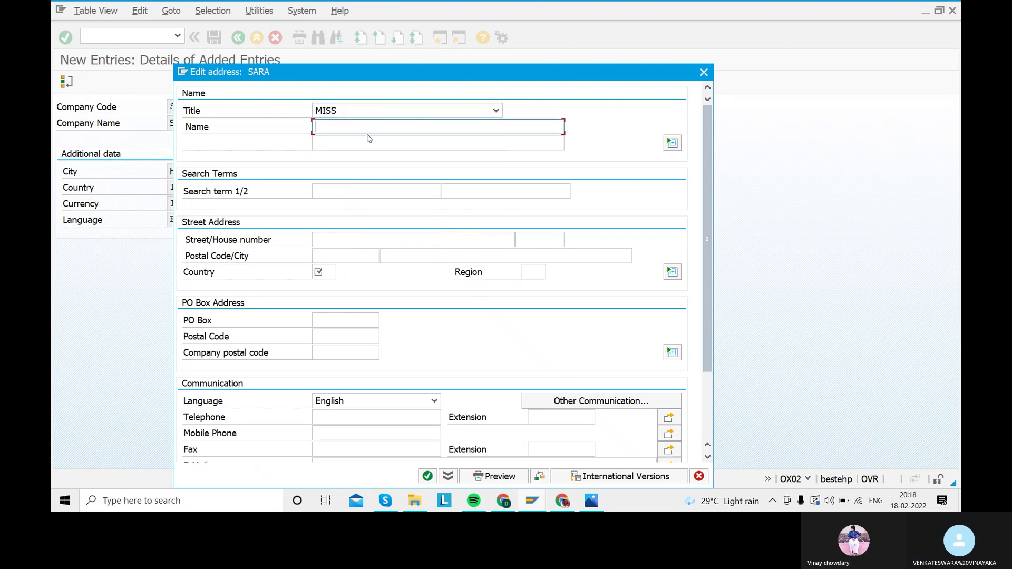
pyautogui.write('SARA EXPO')
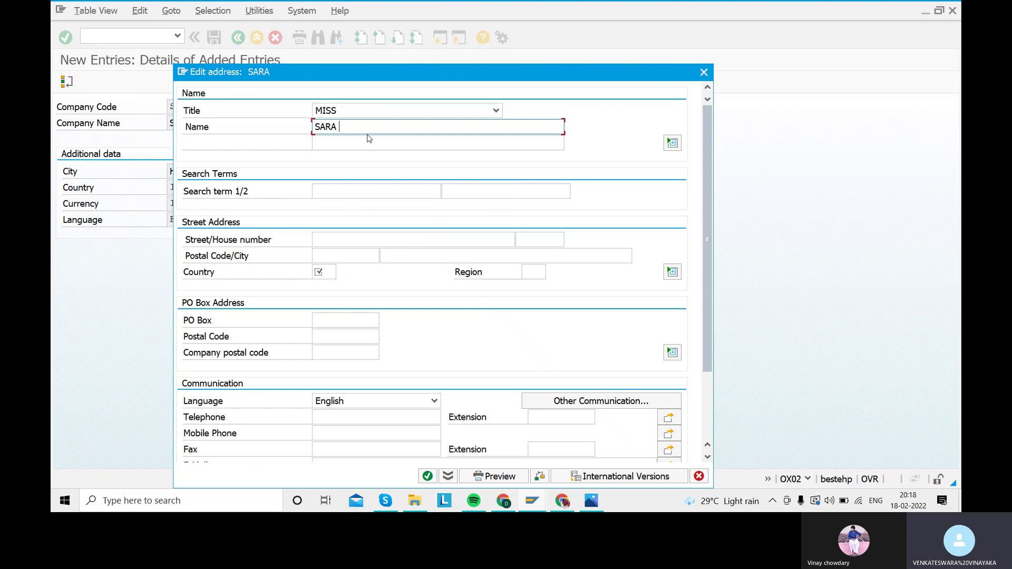
pyautogui.write('RTS AND IMPORTS')
pyautogui.click(333, 190)
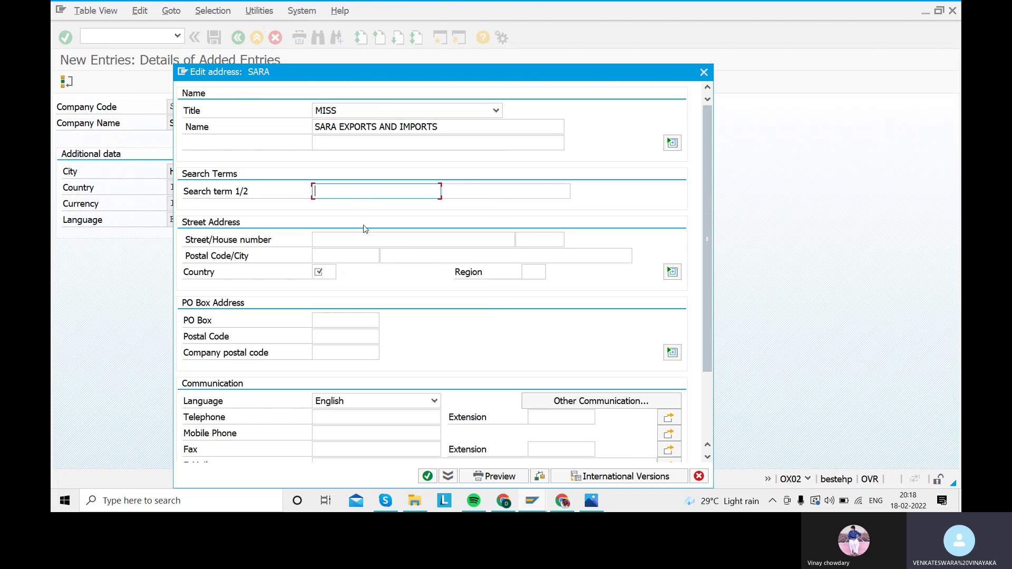
# Enter street MODI, house number 1234, postal code 500082 and city HYDERABAD
pyautogui.click(329, 236)
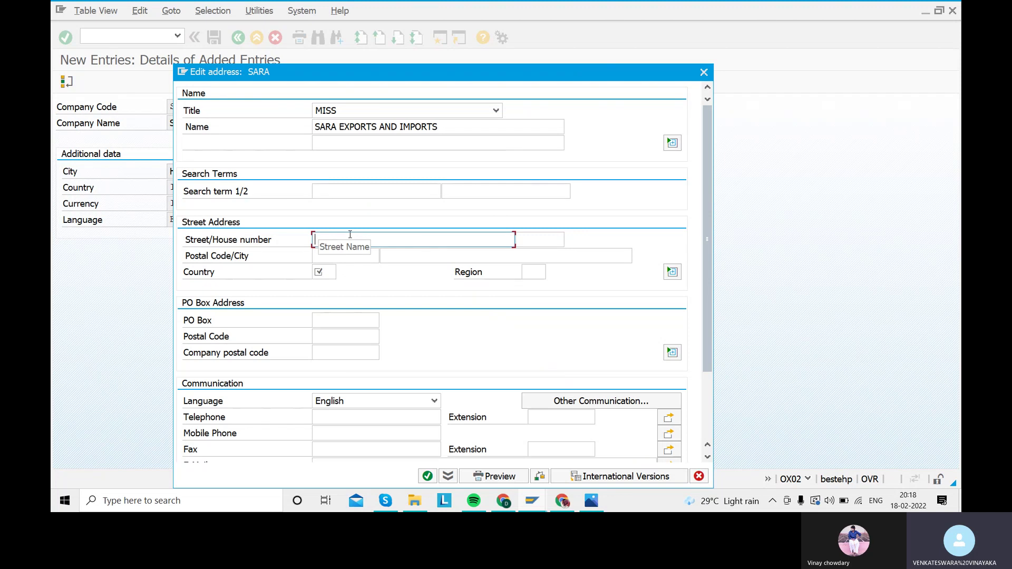
pyautogui.write('MODI')
pyautogui.click(538, 241)
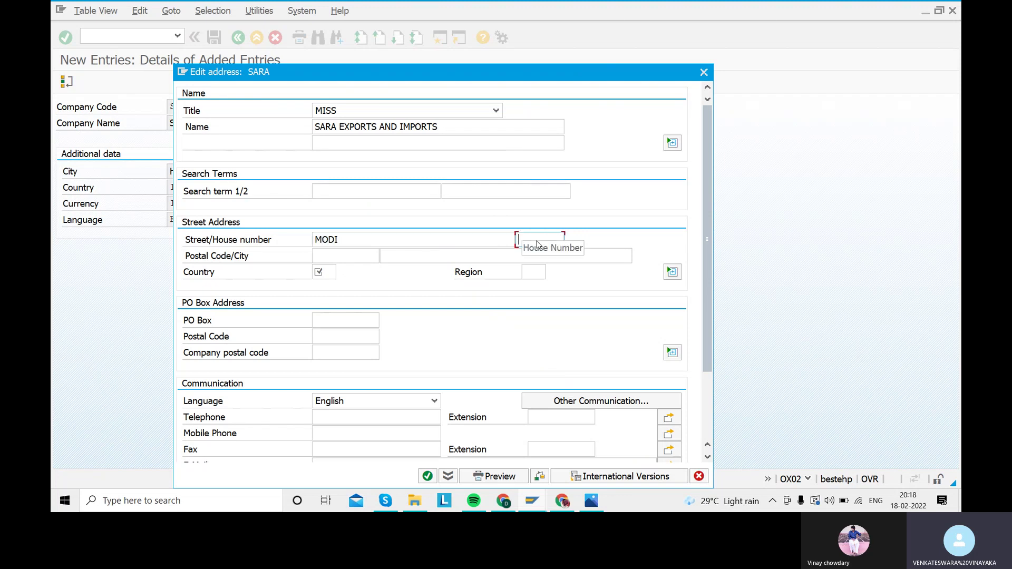
pyautogui.click(537, 241)
pyautogui.write('1234')
pyautogui.click(353, 258)
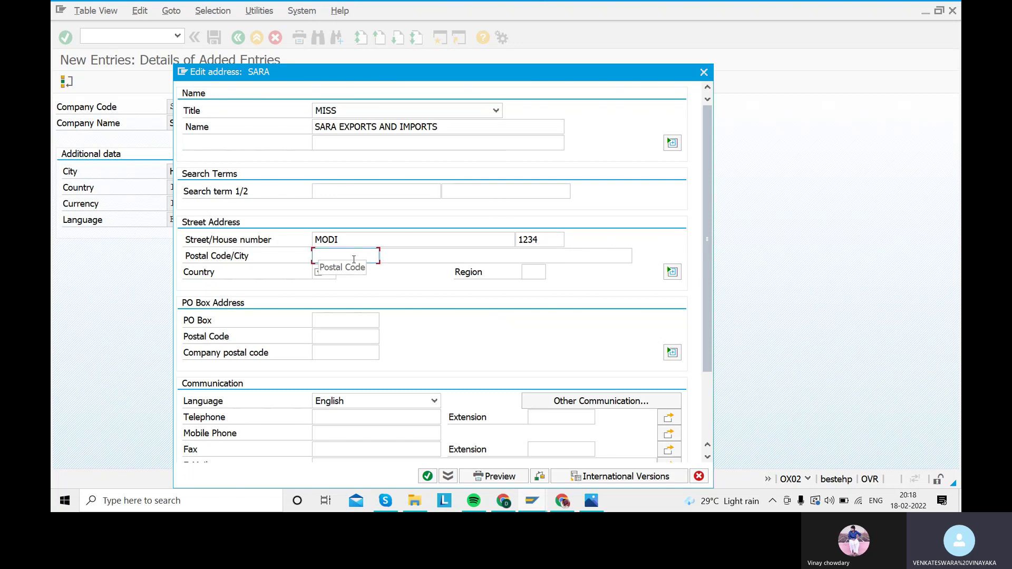
pyautogui.write('500082')
pyautogui.click(511, 256)
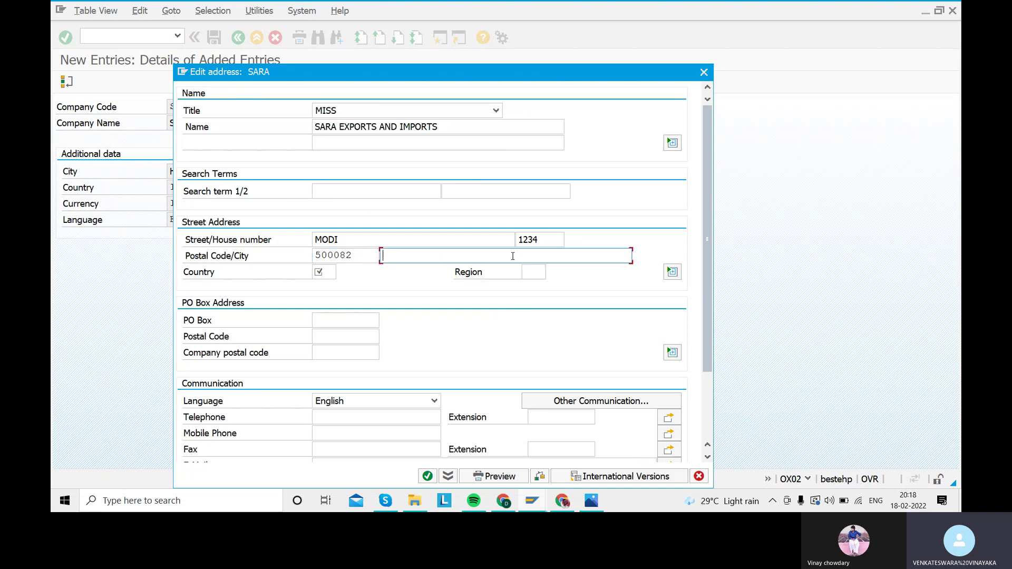
pyautogui.write('HYDERABAD')
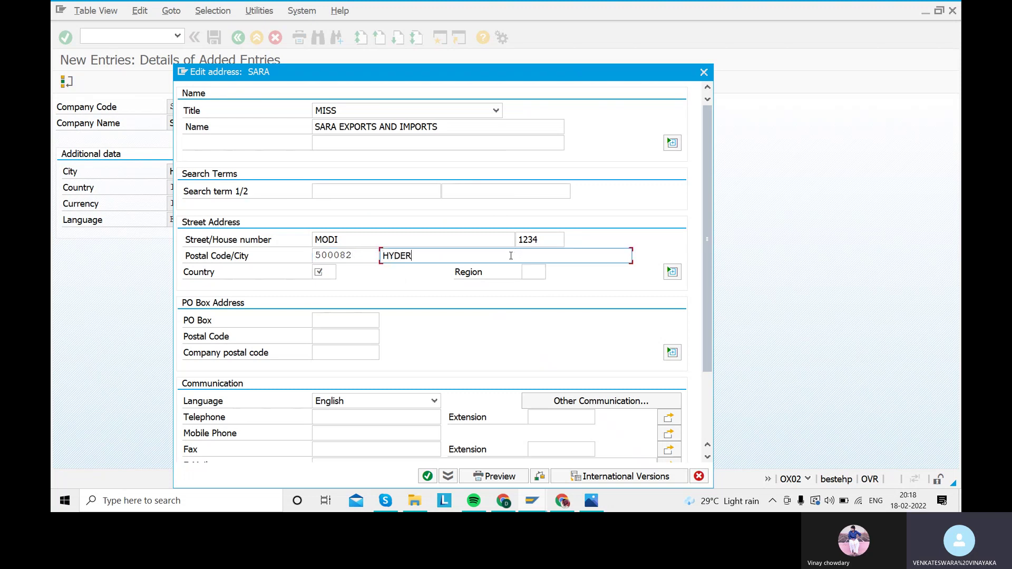
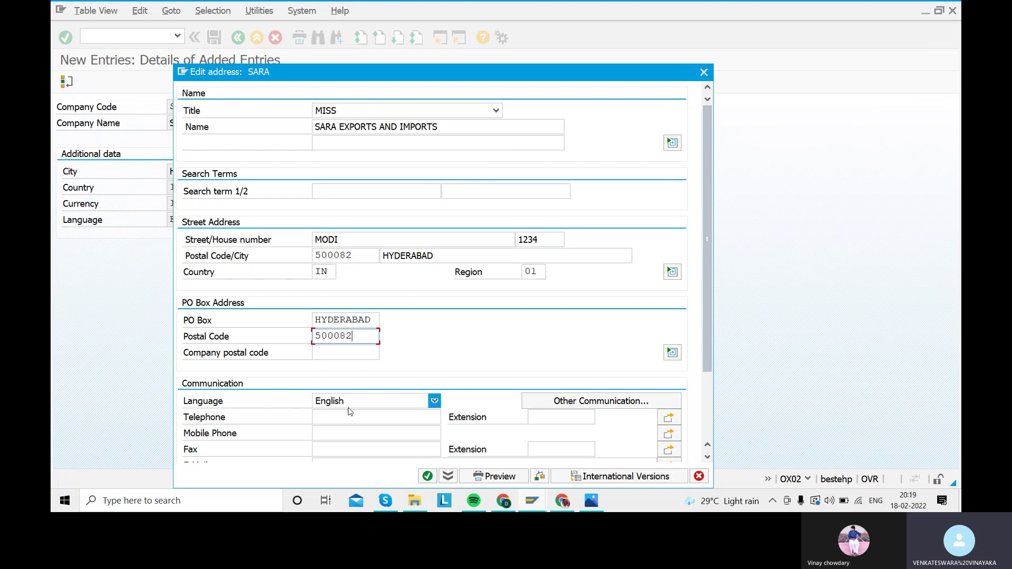
# Scroll down the SARA address dialog to reach the remaining address fields
pyautogui.scroll(-1, 348, 400)
# Enter 123456789 as telephone and mobile number, then confirm and save the SARA address
pyautogui.scroll(-5, 349, 393)
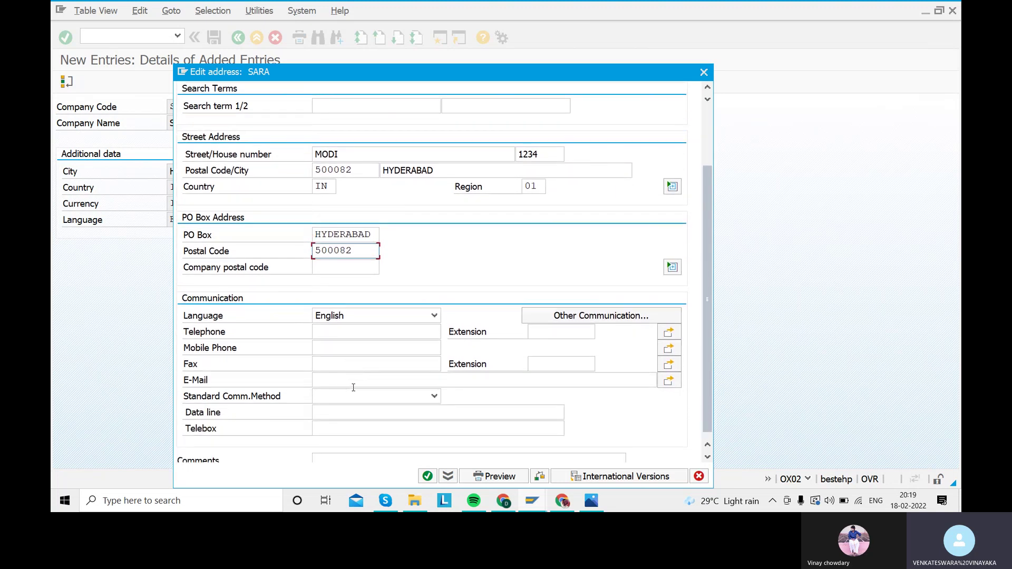
pyautogui.click(337, 327)
pyautogui.write('123456789')
pyautogui.click(334, 336)
pyautogui.write('12')
pyautogui.click(348, 356)
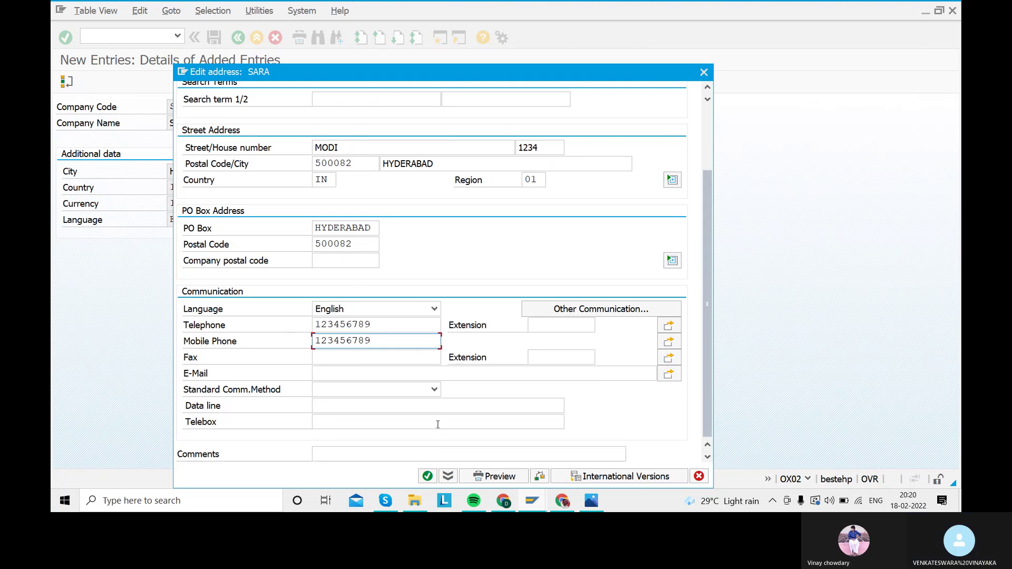
pyautogui.click(427, 476)
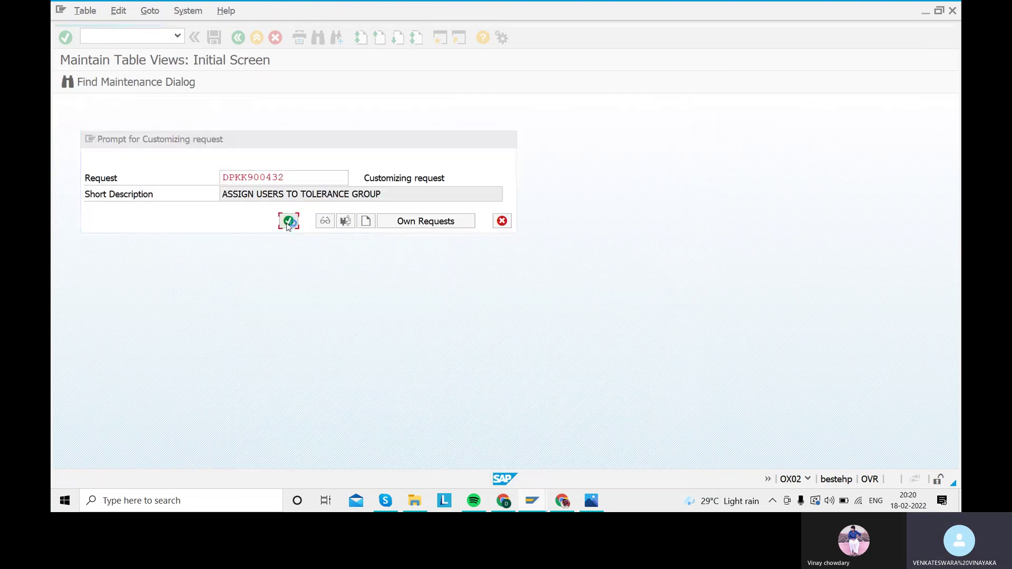
pyautogui.click(287, 220)
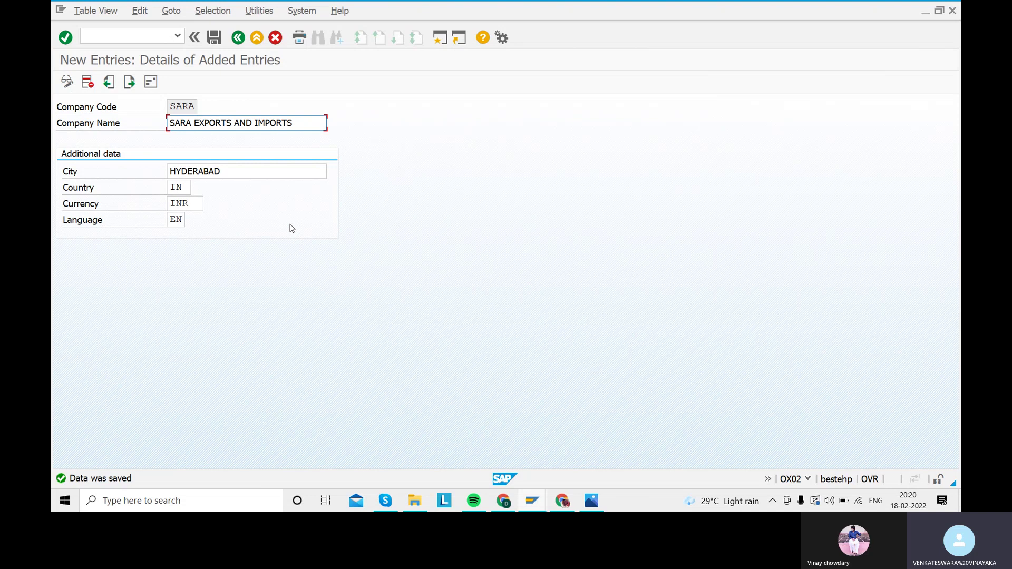
# Go back to the main menu and start transaction OX16
pyautogui.click(238, 38)
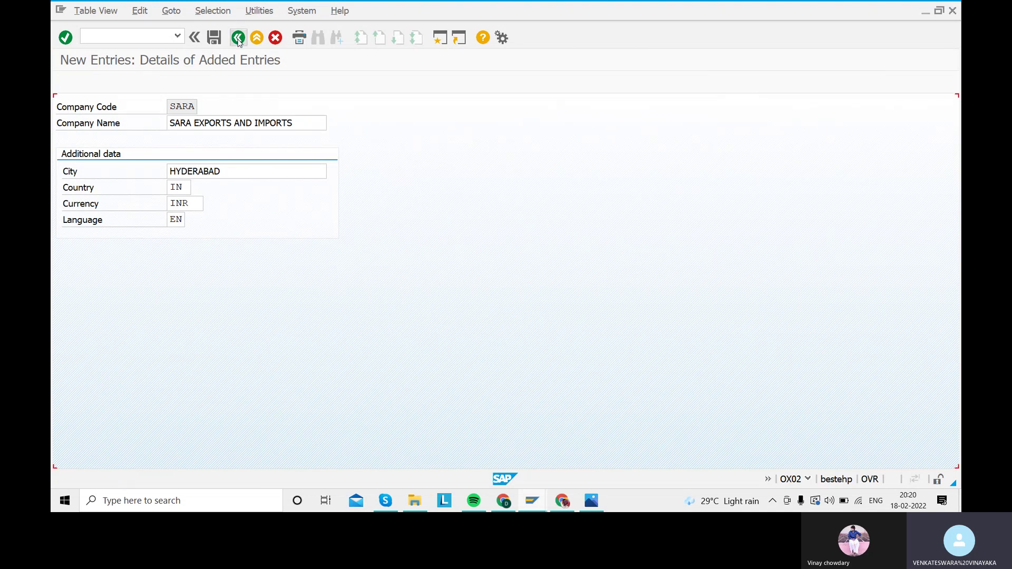
pyautogui.click(239, 41)
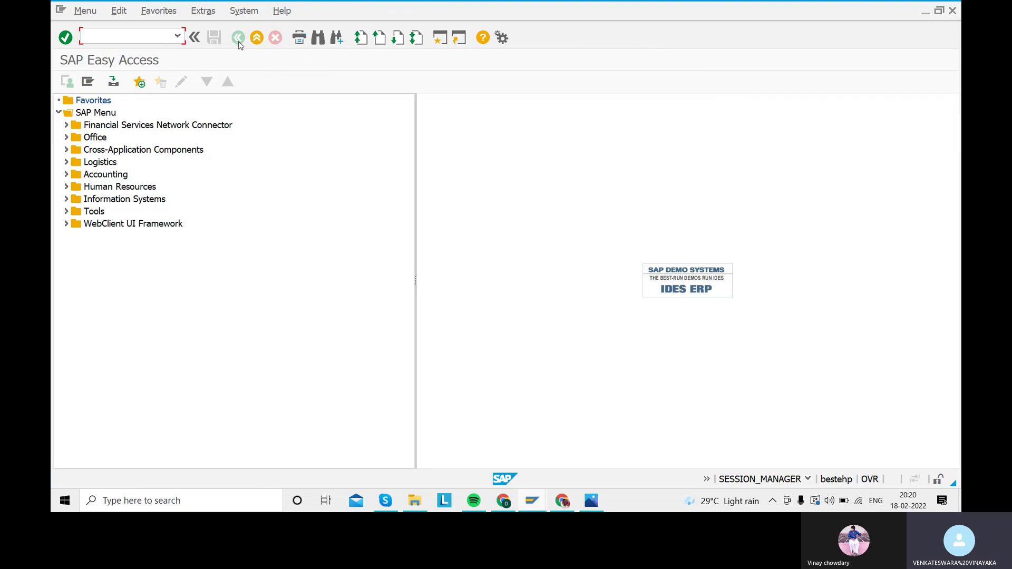
pyautogui.write('OX16')
pyautogui.press('Return')
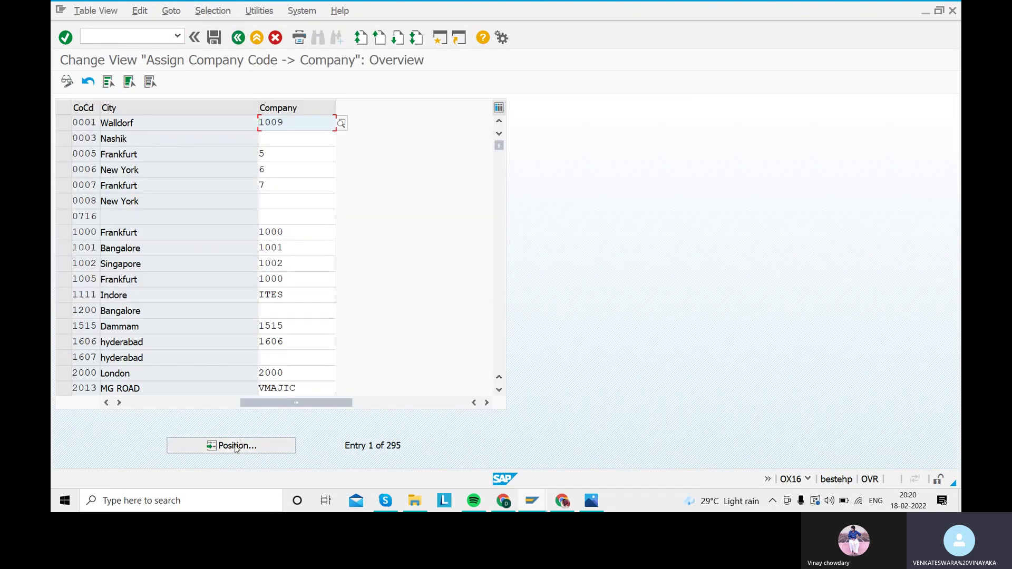
# Position the company code table on company code SARA using the search help
pyautogui.click(235, 449)
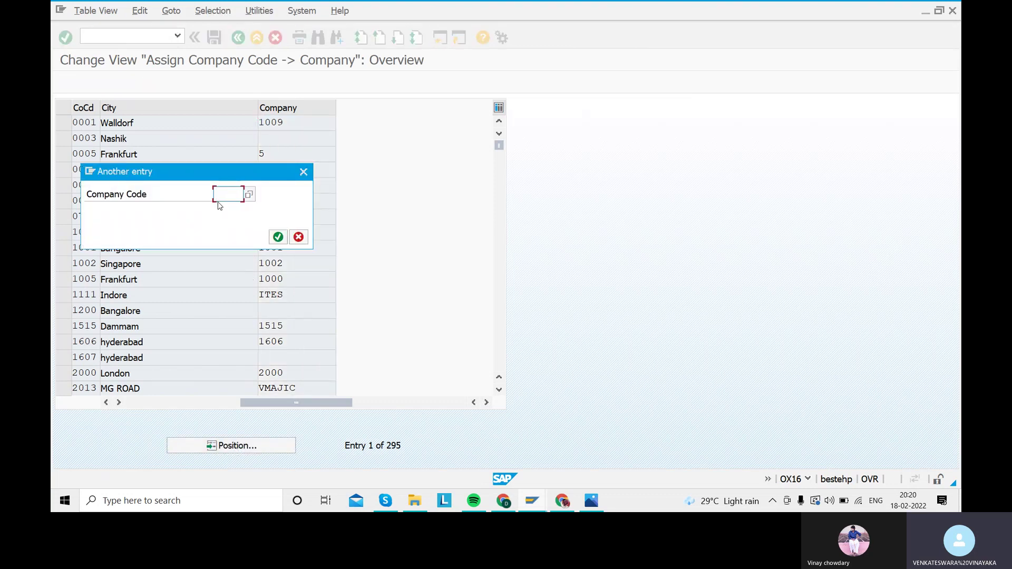
pyautogui.write('SARA')
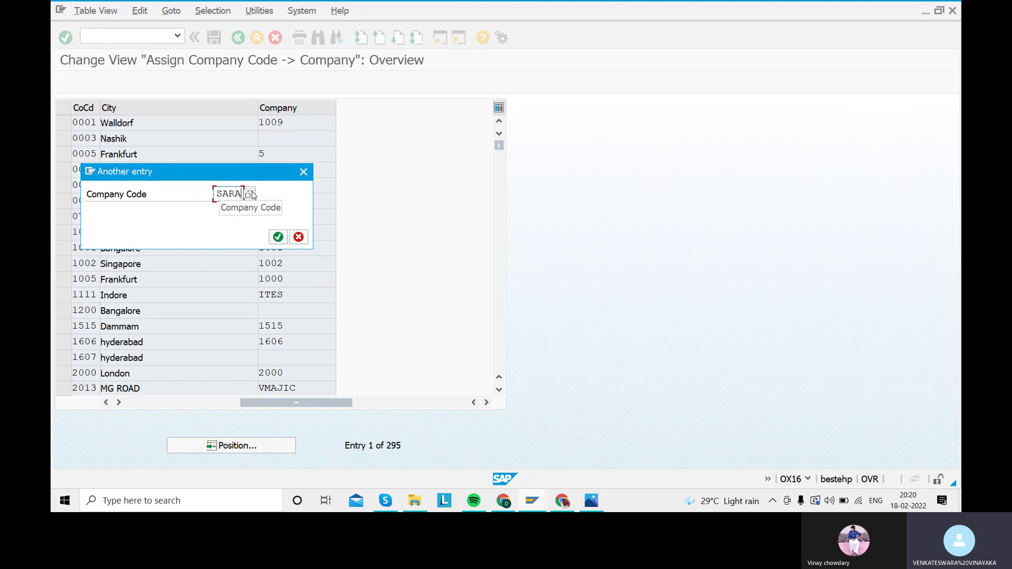
pyautogui.click(251, 194)
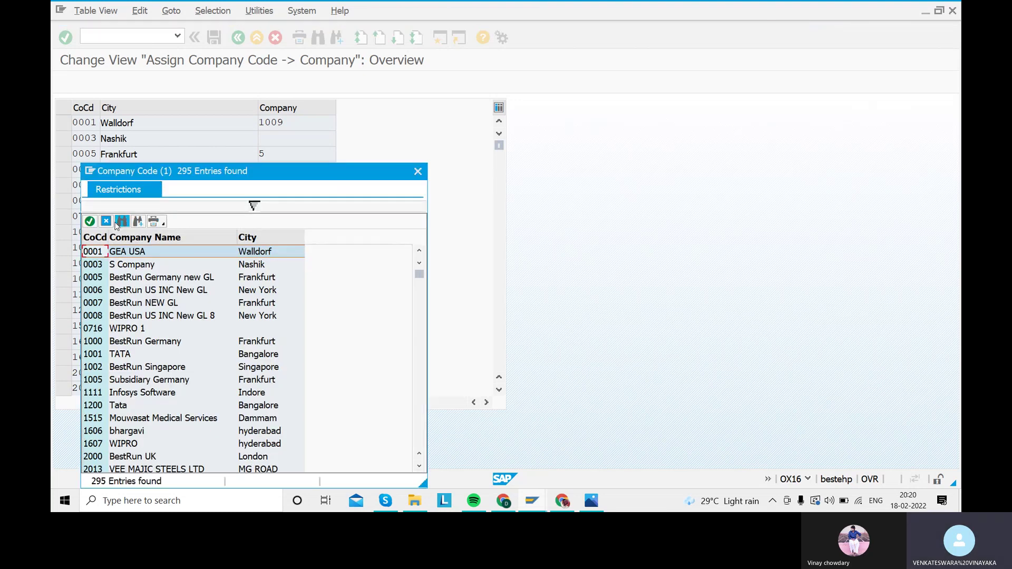
pyautogui.click(118, 224)
pyautogui.write('SARA')
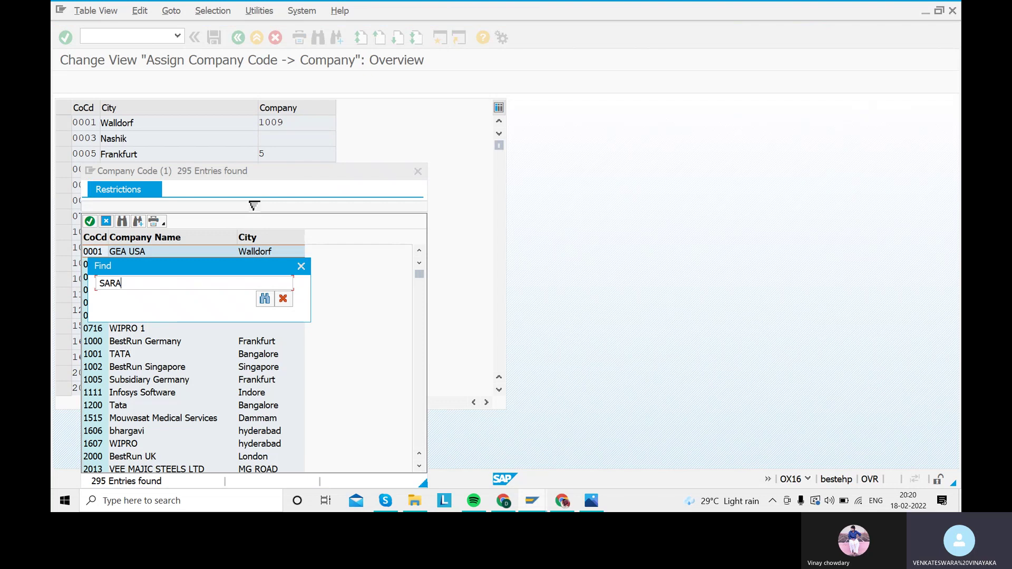
pyautogui.press('Return')
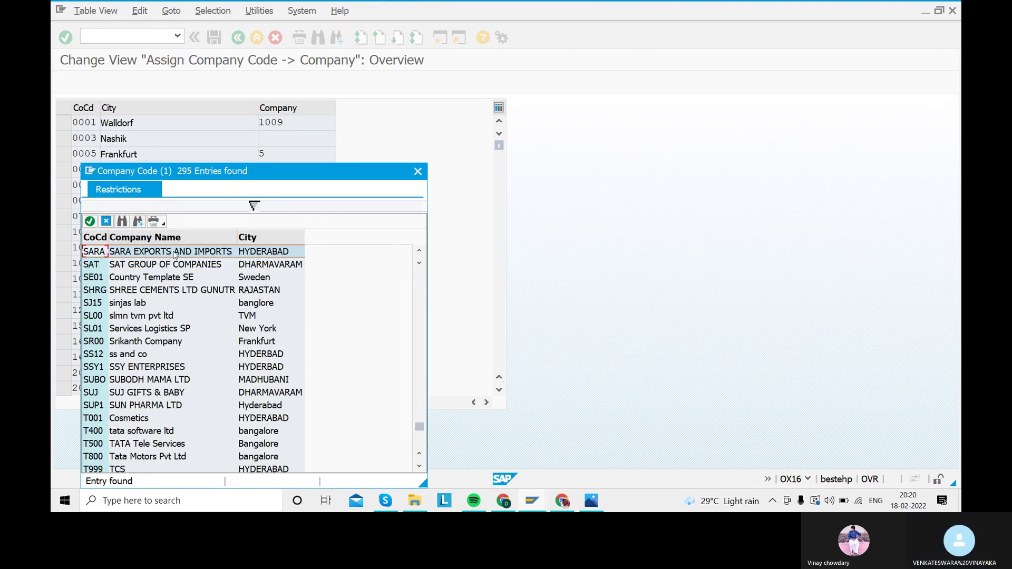
pyautogui.doubleClick(175, 254)
pyautogui.click(276, 235)
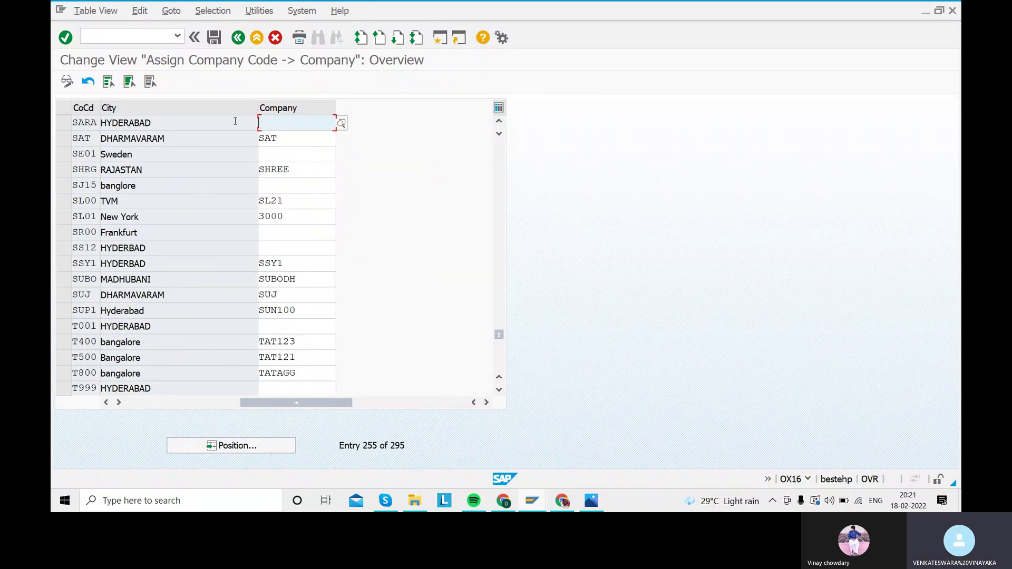
# Assign company SARA to company code SARA and save
pyautogui.click(343, 124)
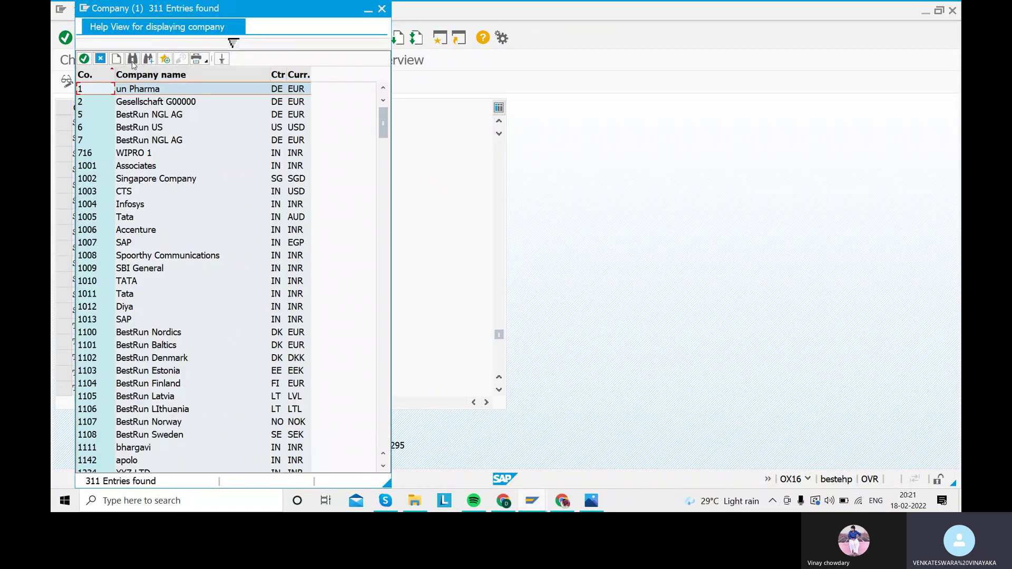
pyautogui.click(133, 59)
pyautogui.write('SARA')
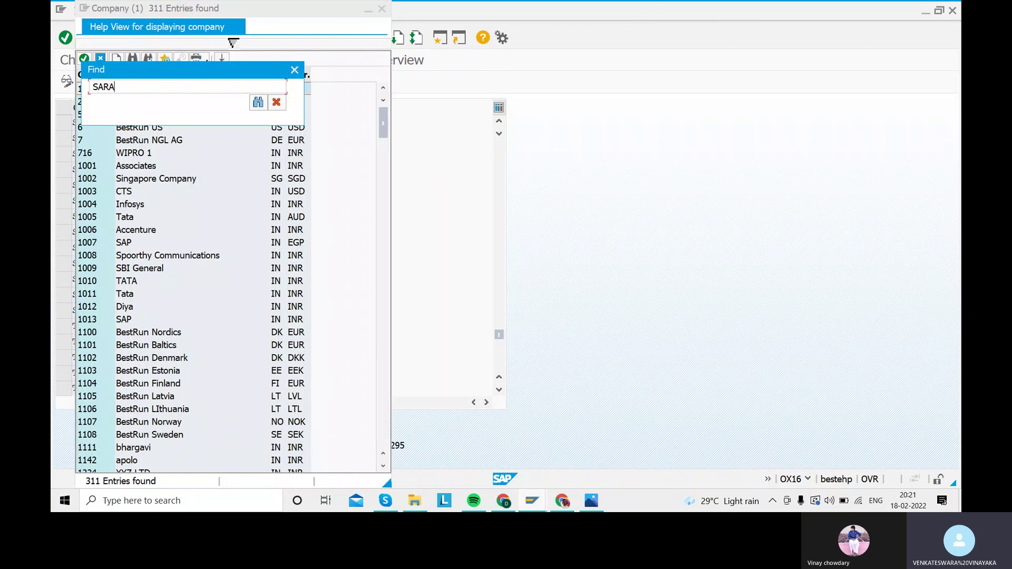
pyautogui.press('Return')
pyautogui.doubleClick(158, 89)
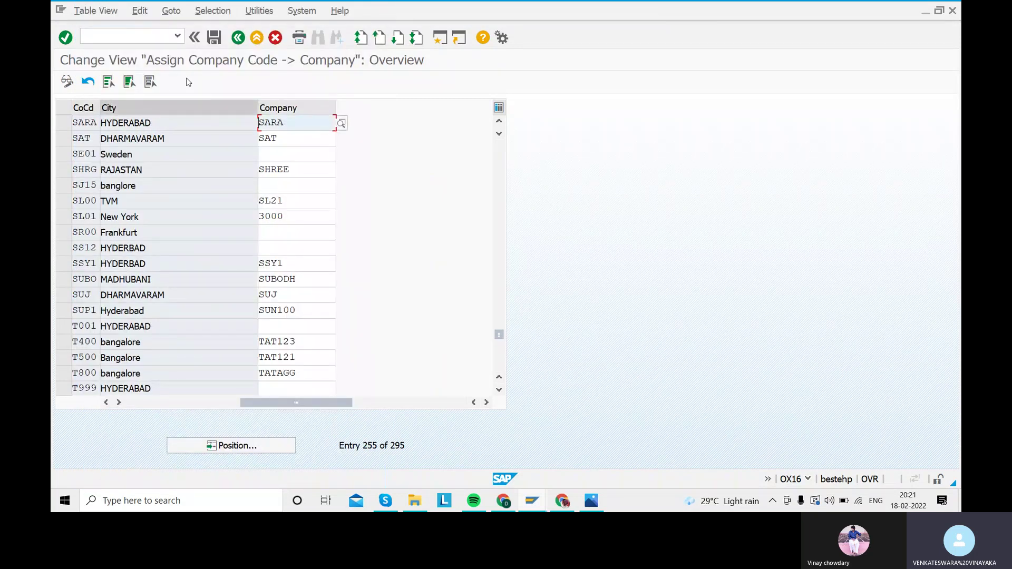
pyautogui.click(213, 38)
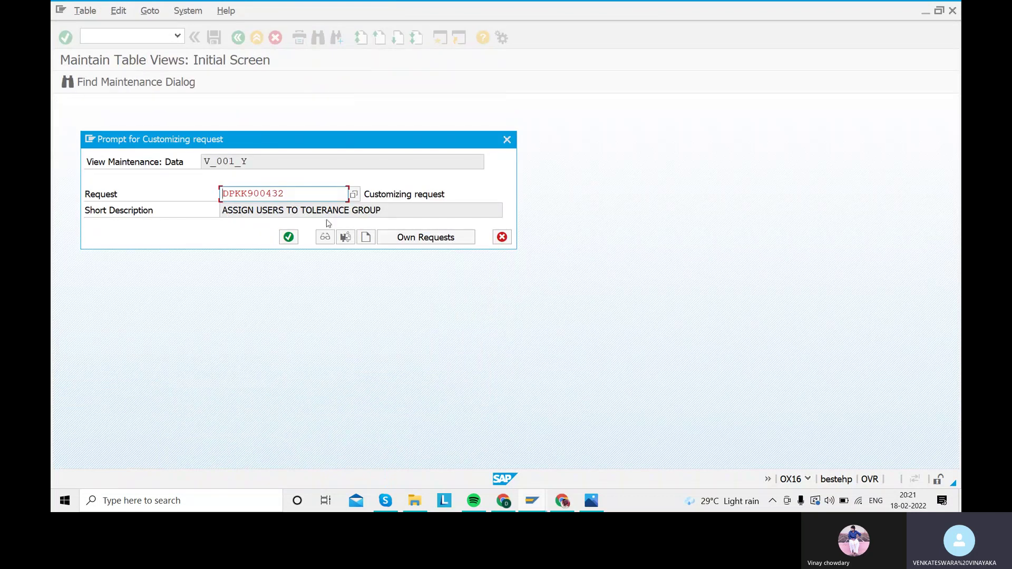
# Save under new request 'ASSIGN COMPANY CODE TO THE COMPANY' and exit the assignment table
pyautogui.click(366, 237)
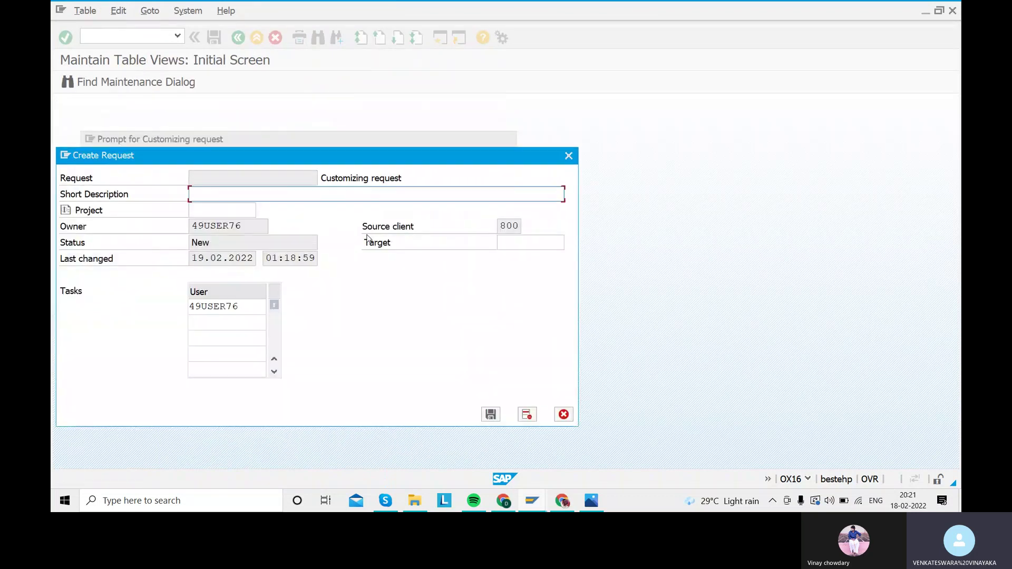
pyautogui.write('ASSIGN COMPANY ')
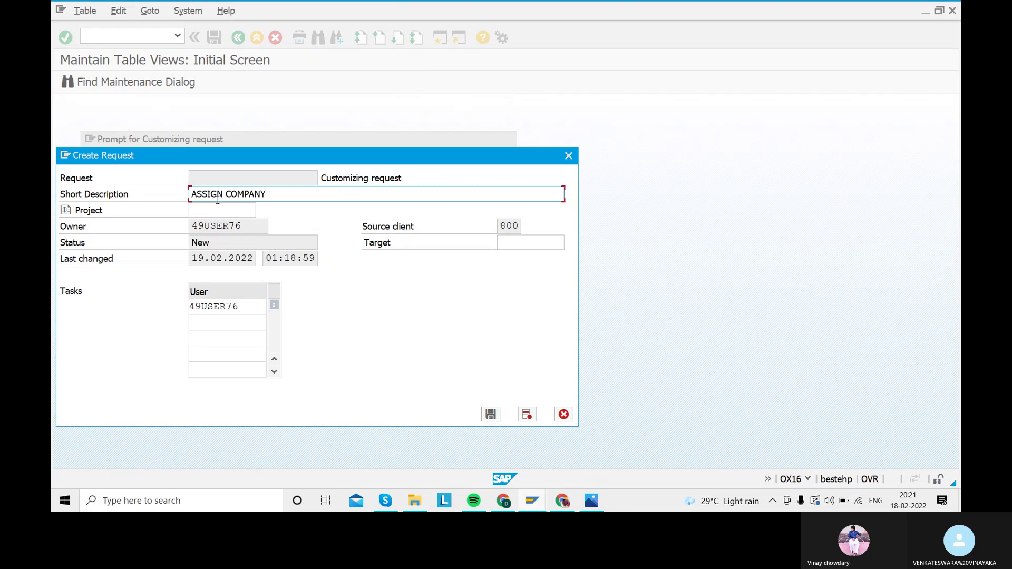
pyautogui.write('CODE TO THE COMPANY')
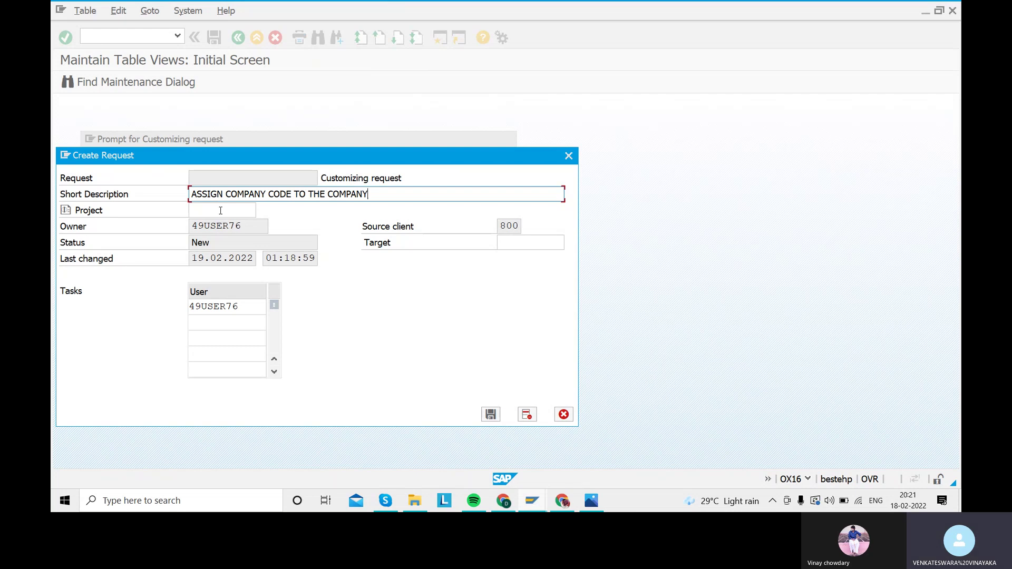
pyautogui.click(493, 412)
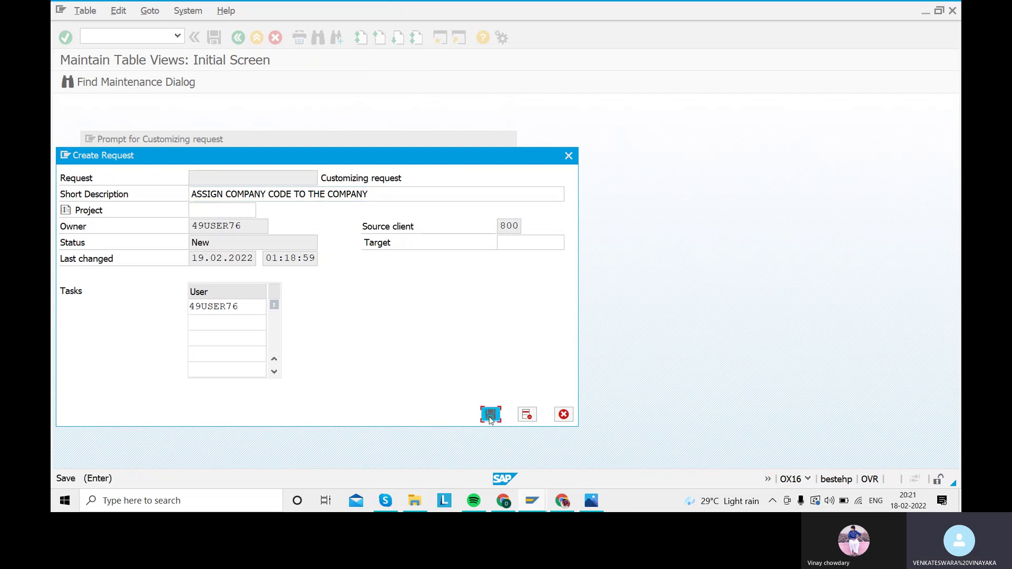
pyautogui.click(289, 238)
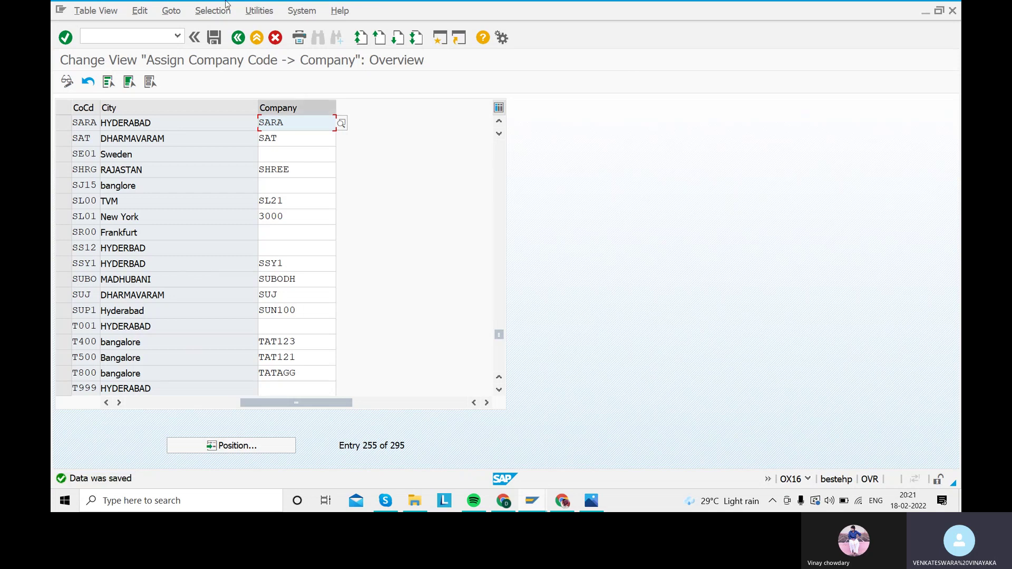
pyautogui.click(237, 37)
# Return to the main menu and open the SAP Reference IMG via SPRO
pyautogui.click(237, 37)
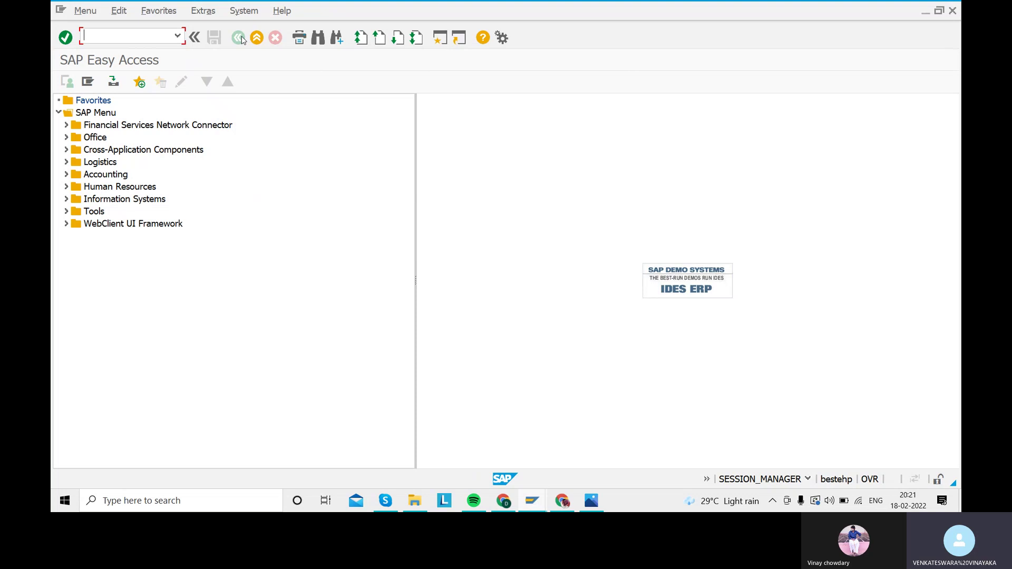
pyautogui.write('SPRO')
pyautogui.press('Return')
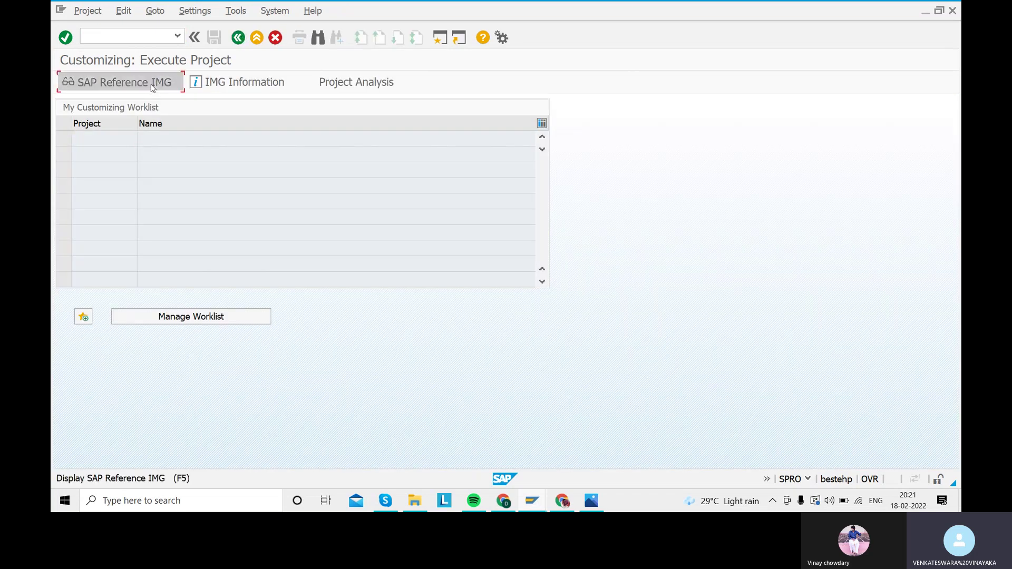
pyautogui.click(80, 82)
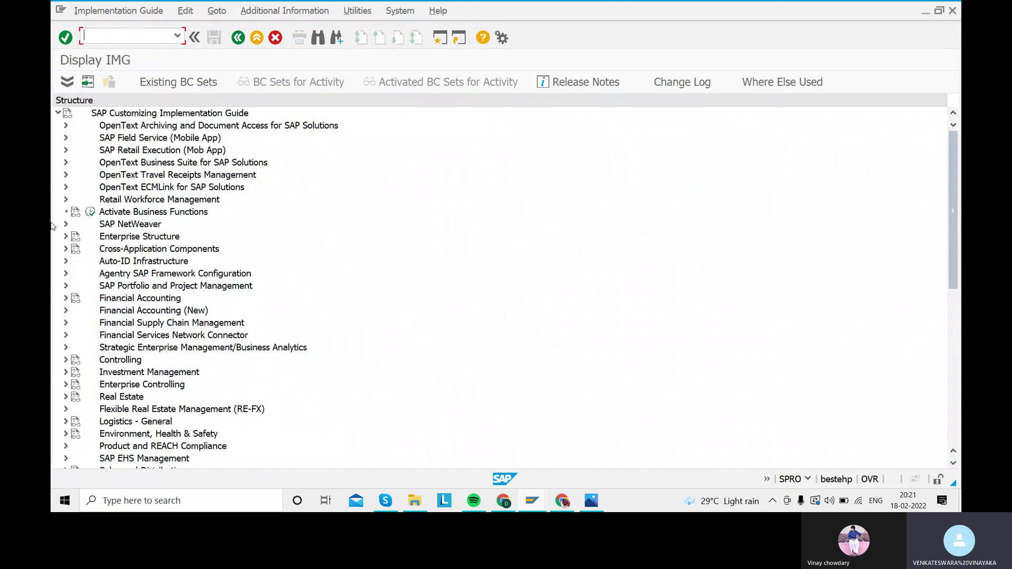
# Expand Enterprise Structure > Definition > Financial Accounting in the IMG tree
pyautogui.click(66, 236)
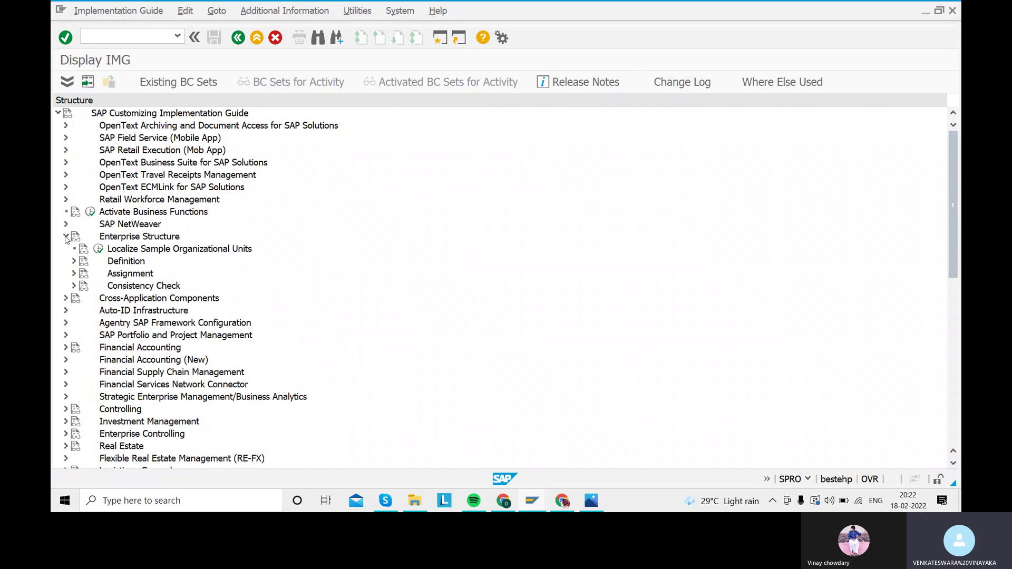
pyautogui.click(74, 262)
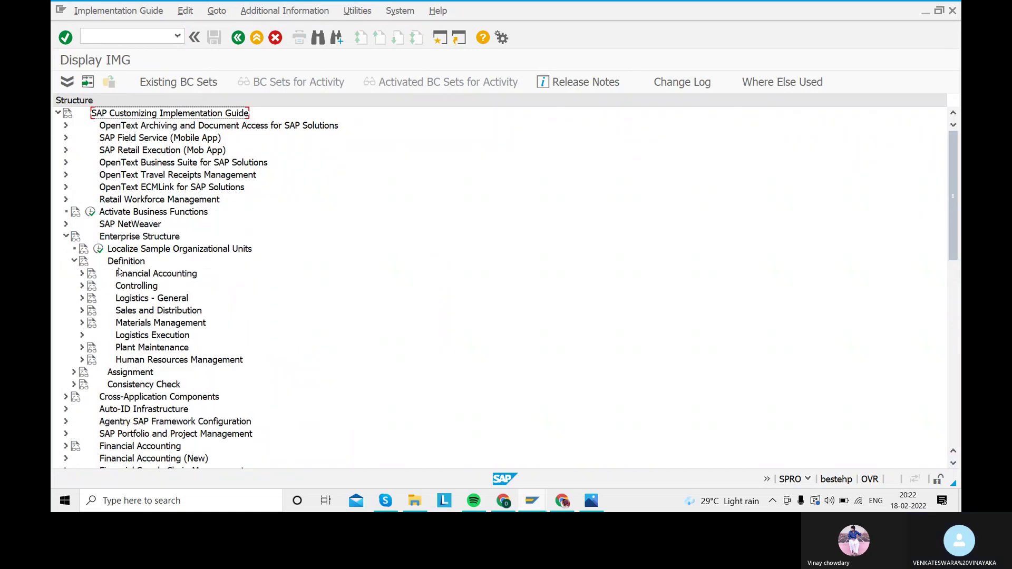
pyautogui.click(82, 274)
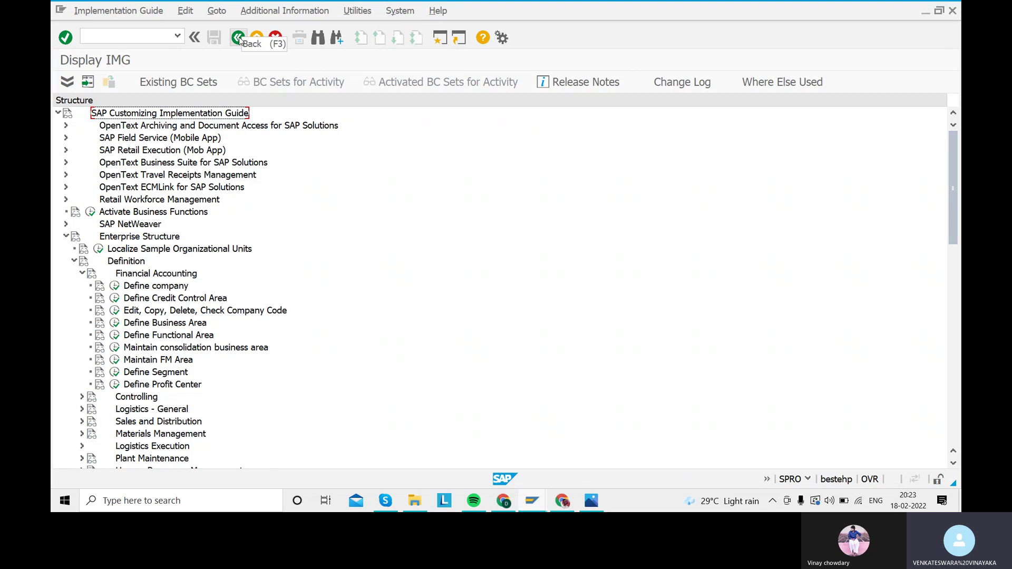
# Return to SAP Easy Access and launch business area setup with OX03
pyautogui.click(239, 38)
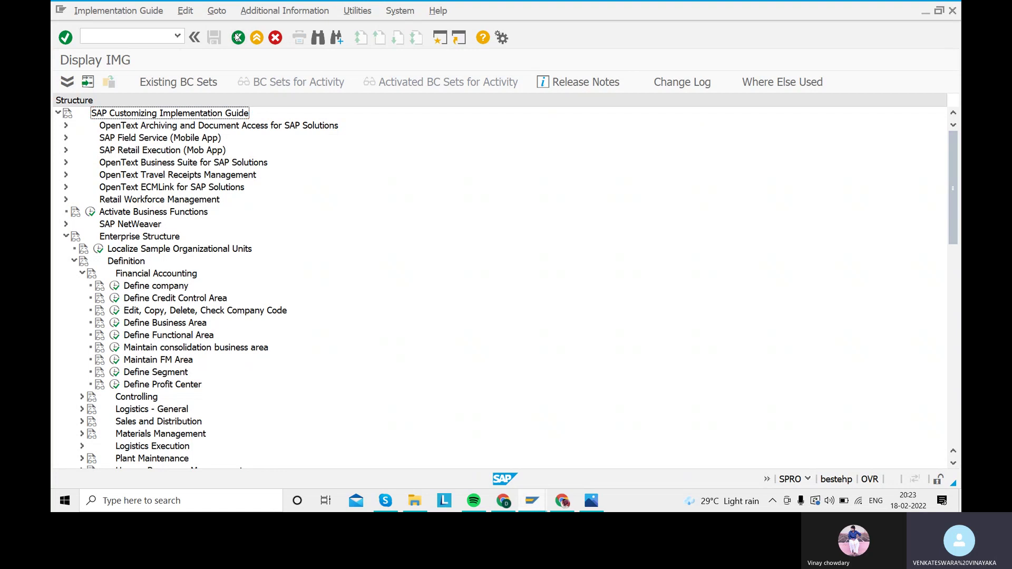
pyautogui.click(238, 37)
pyautogui.write('OX03')
pyautogui.press('Return')
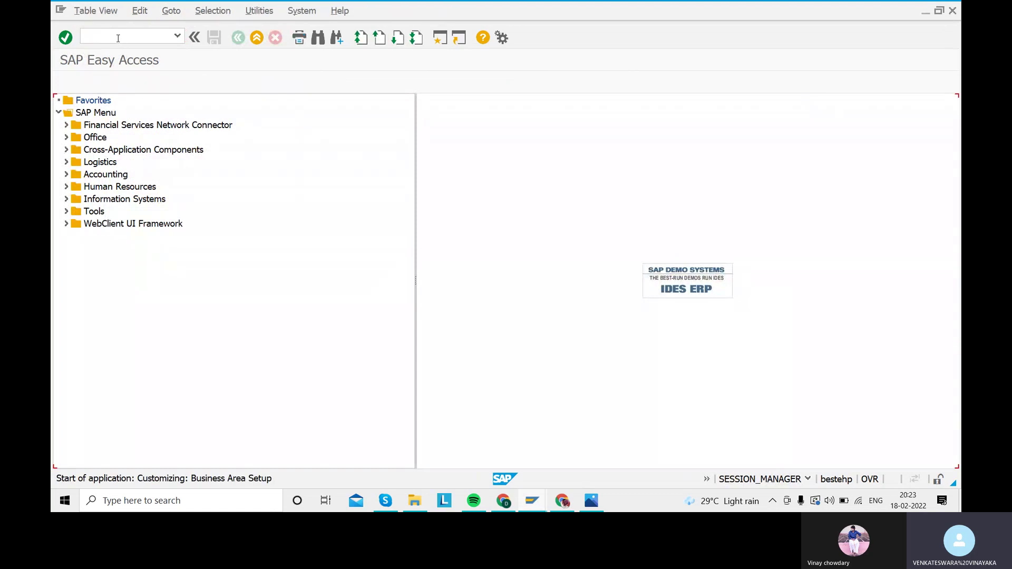
# Add business area SARA with description 'BUSINESS AREA FOR SARA' and save it
pyautogui.click(117, 83)
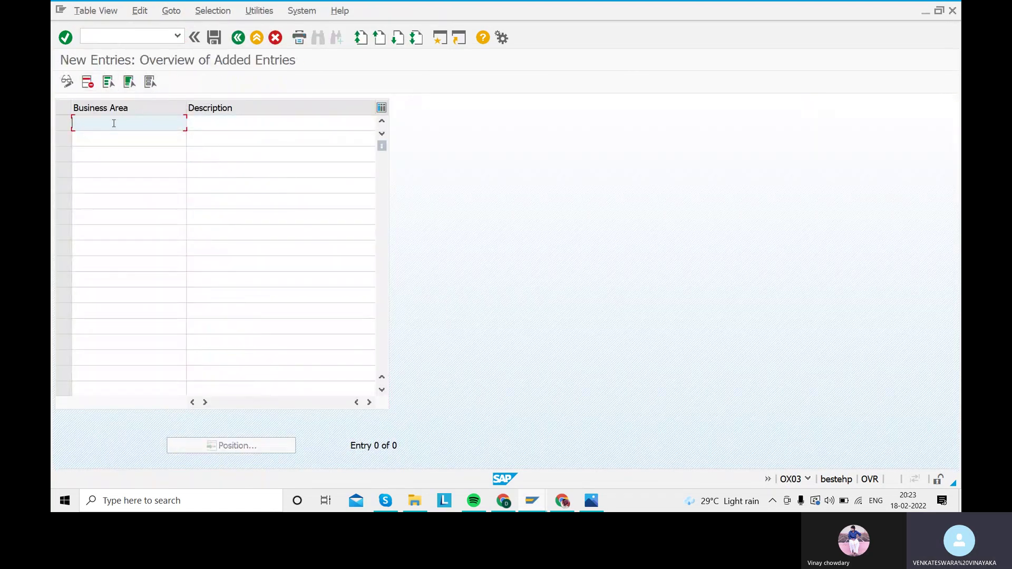
pyautogui.write('SARA')
pyautogui.click(205, 124)
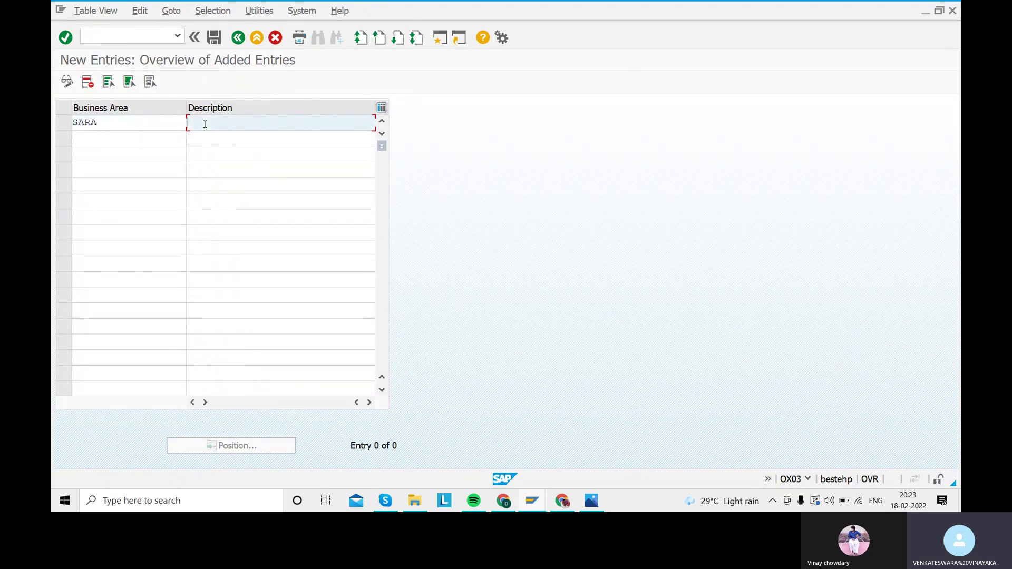
pyautogui.write('BU')
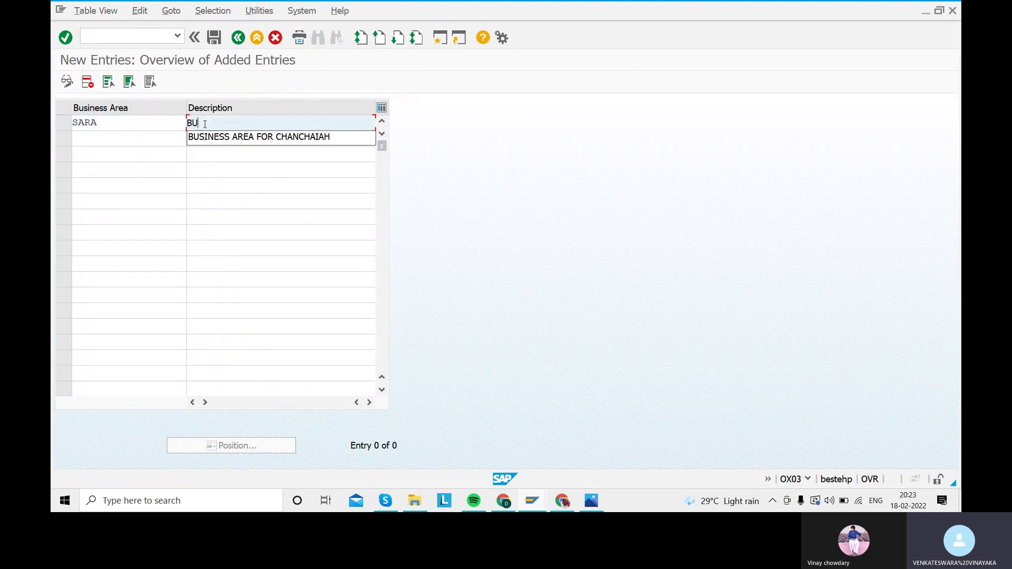
pyautogui.write('SINESS ')
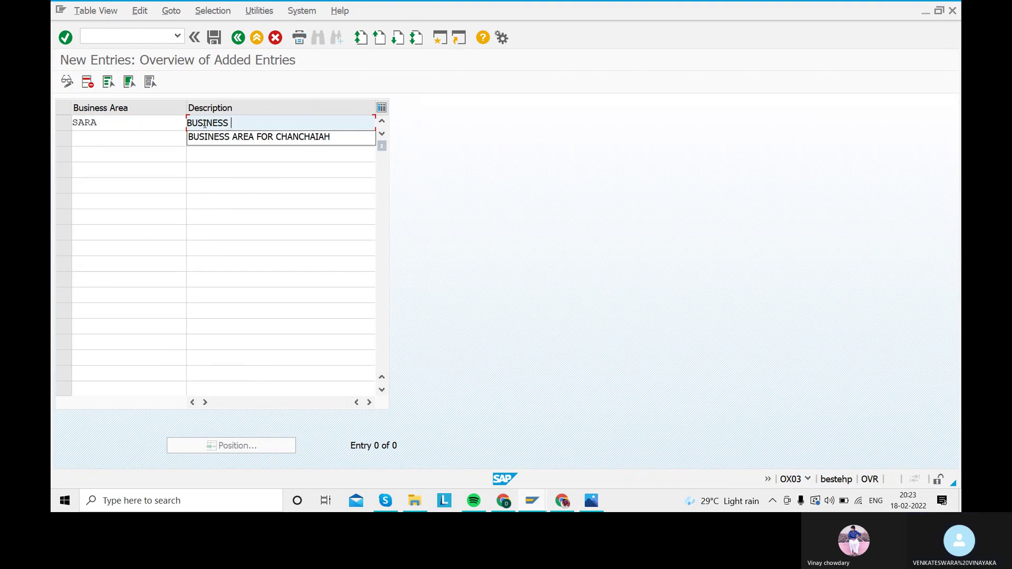
pyautogui.write('AREA FOR SARA')
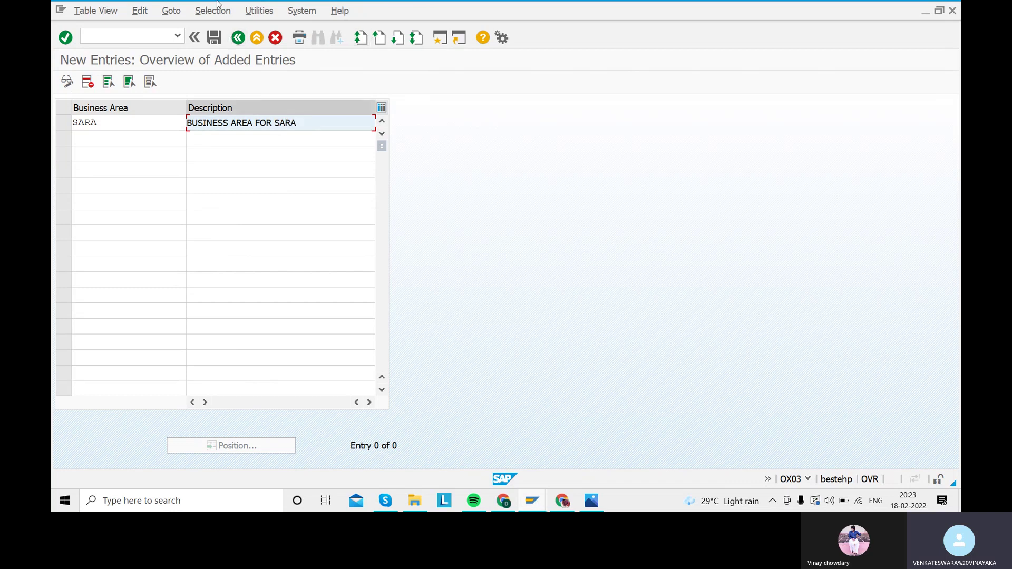
pyautogui.click(215, 38)
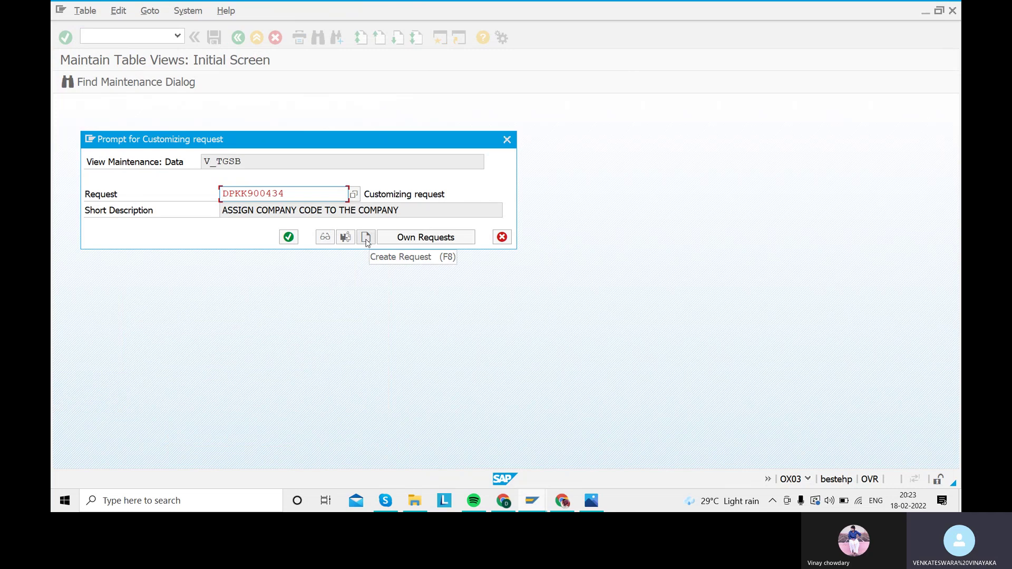
# Save business area SARA under a new request for creating the SARA business area, then go back
pyautogui.click(366, 238)
pyautogui.write('BUSINESS')
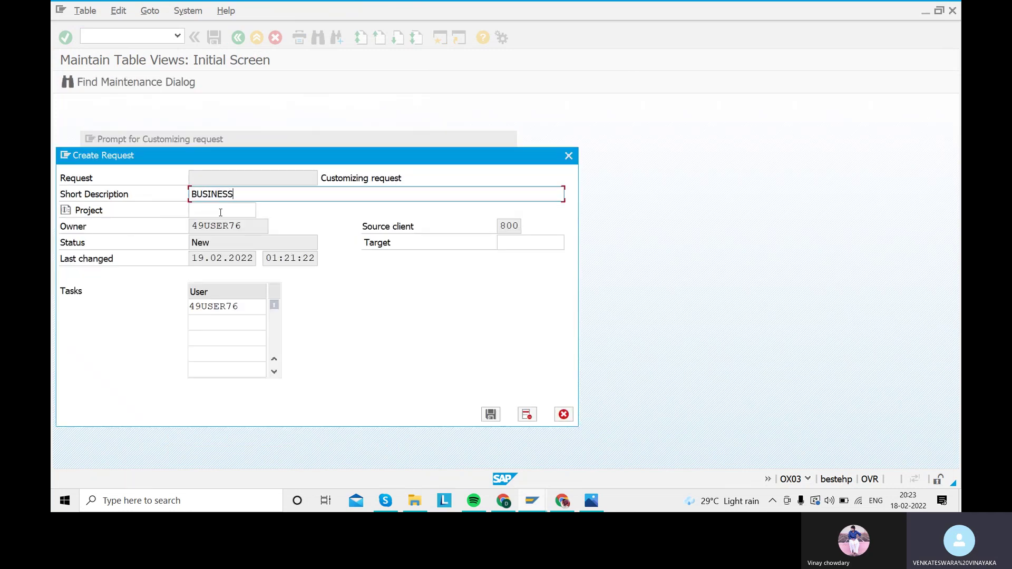
pyautogui.press('BackSpace')
pyautogui.press('BackSpace')
pyautogui.press('BackSpace')
pyautogui.press('BackSpace')
pyautogui.press('BackSpace')
pyautogui.press('BackSpace')
pyautogui.press('BackSpace')
pyautogui.press('BackSpace')
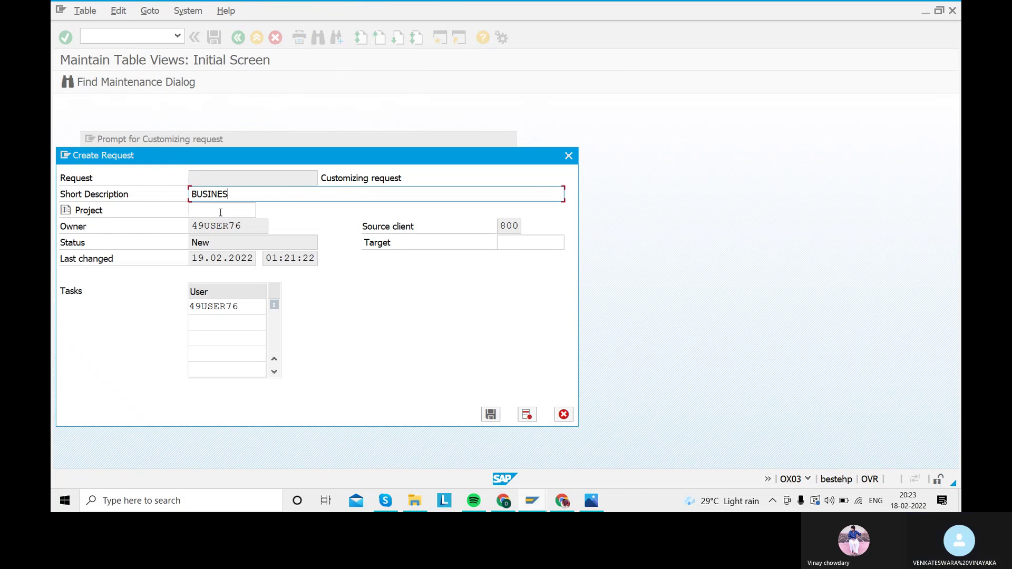
pyautogui.write('CRAET')
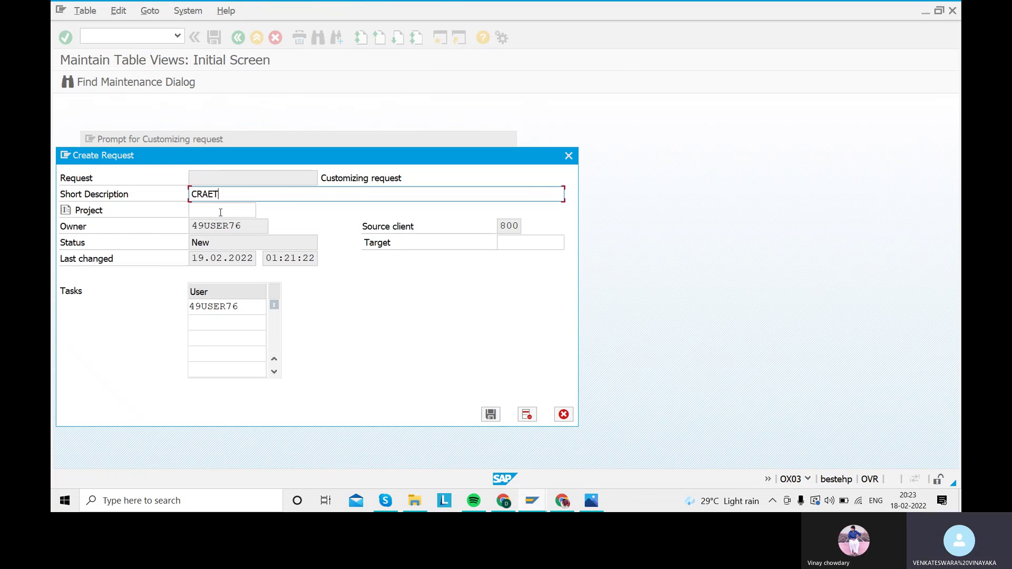
pyautogui.write('ION OF THE BUSAI')
pyautogui.press('BackSpace')
pyautogui.write('IN')
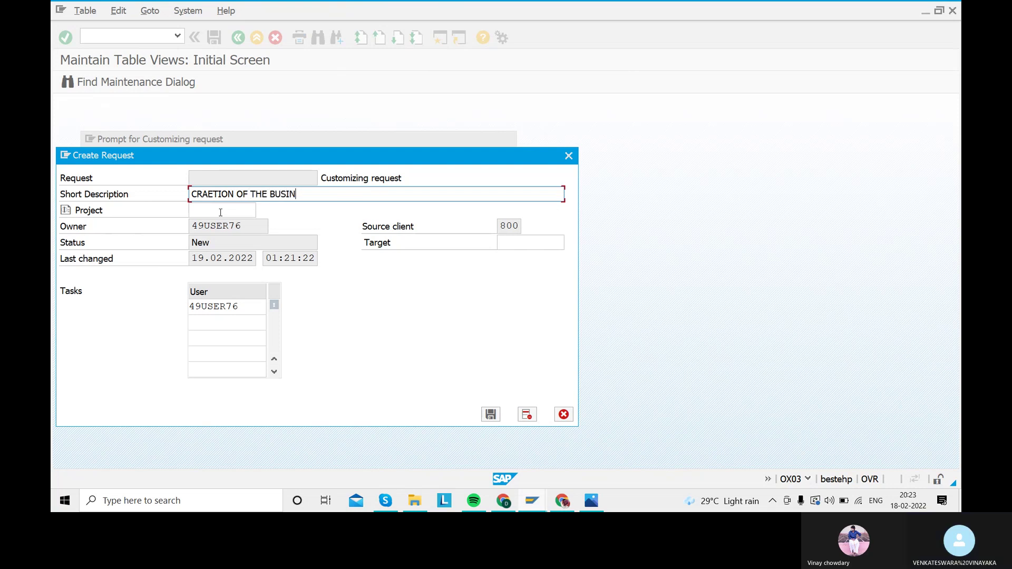
pyautogui.write('ESS AREA FOR SARA')
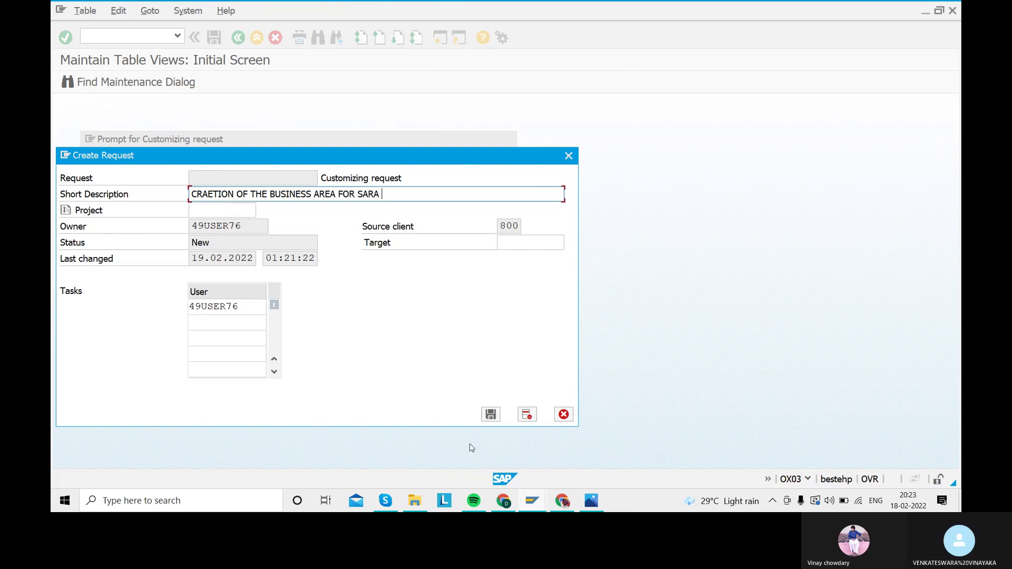
pyautogui.click(490, 416)
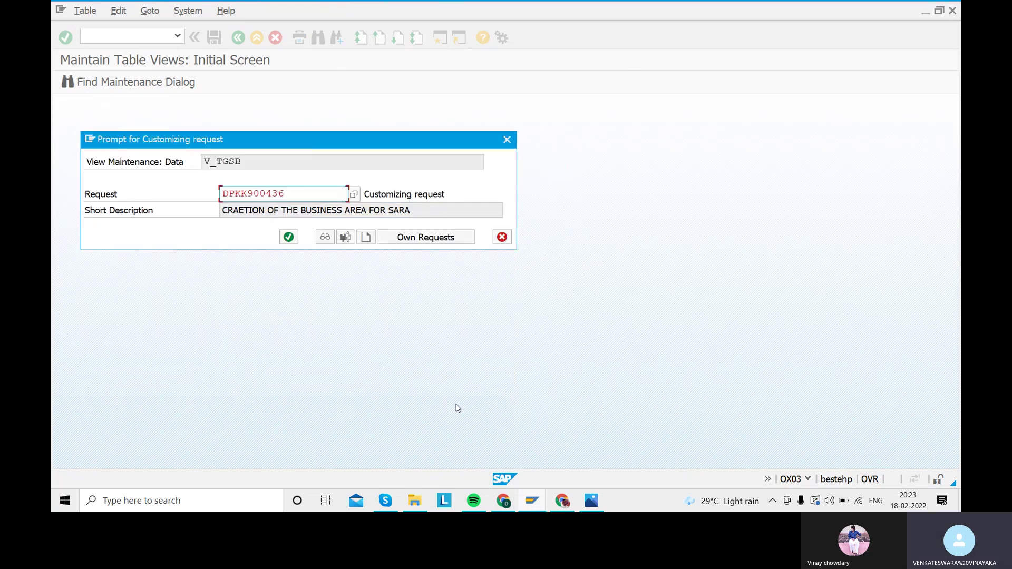
pyautogui.click(289, 237)
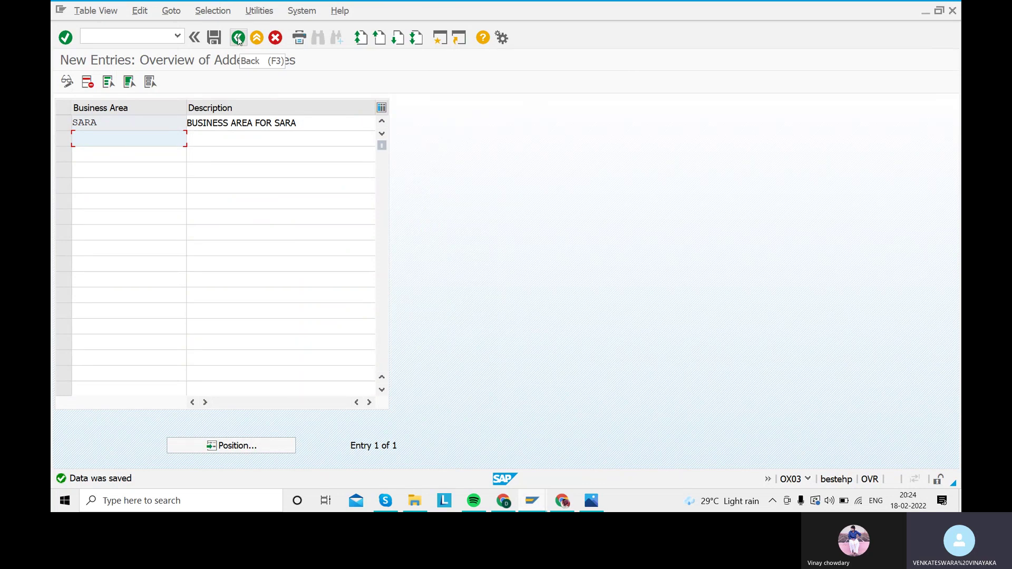
pyautogui.click(238, 38)
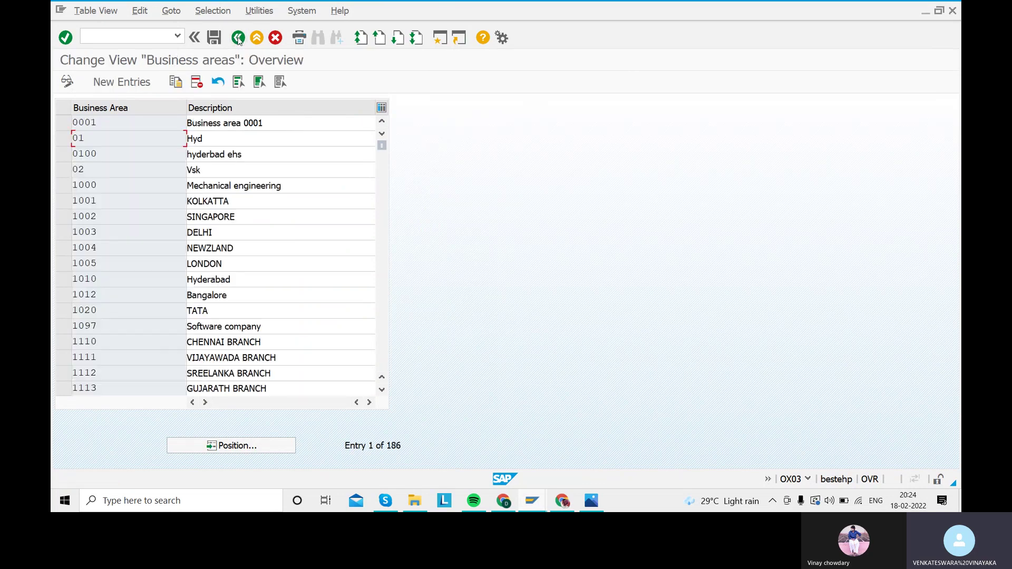
# Exit to Easy Access, open functional area maintenance with FM_FUNCTION, then return to the menu
pyautogui.click(238, 38)
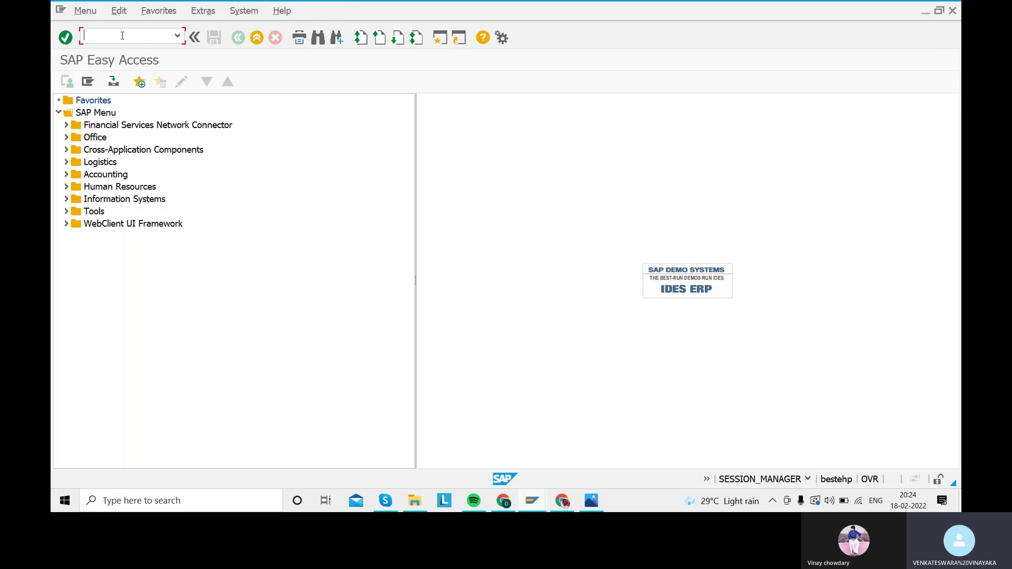
pyautogui.write('FM')
pyautogui.write('_FUNCT')
pyautogui.write('ION')
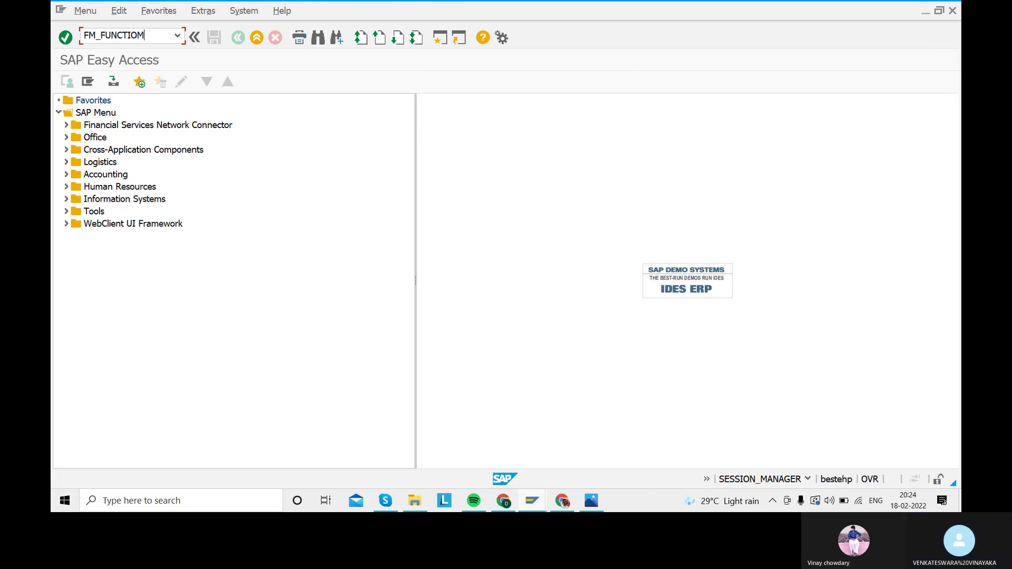
pyautogui.press('Return')
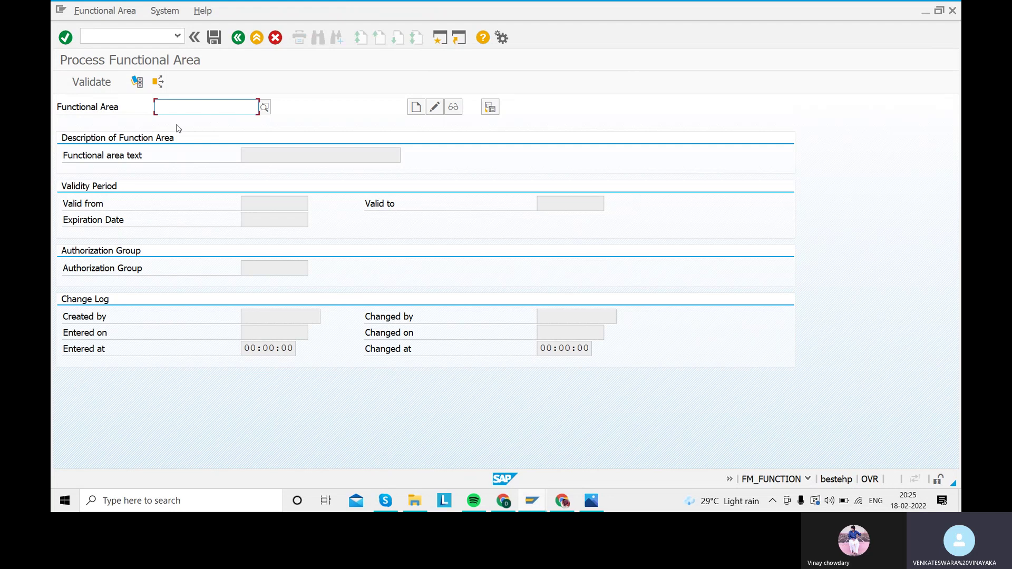
pyautogui.click(242, 40)
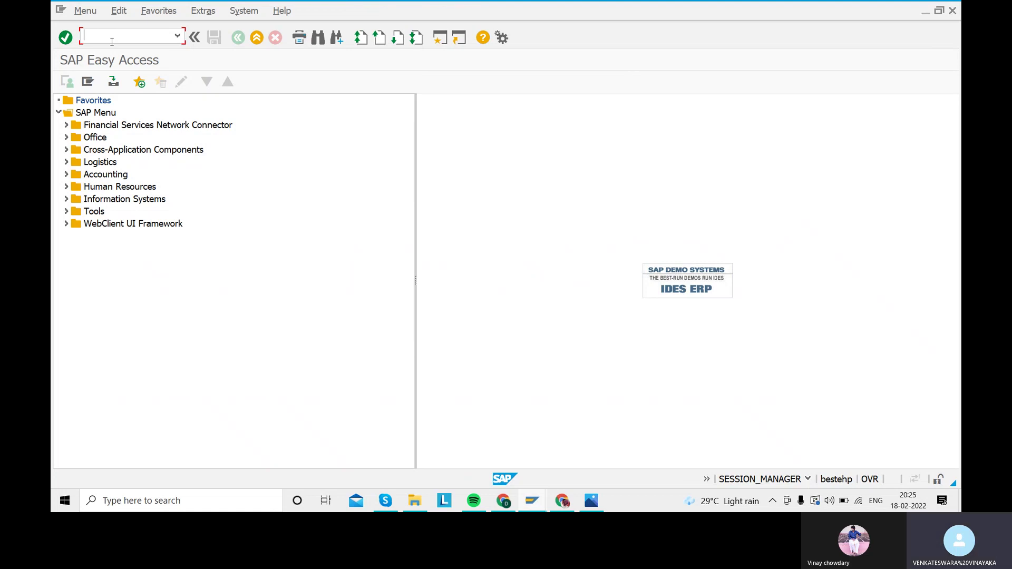
# View credit control areas via OB45, go back, and enter SPRO in the command field
pyautogui.write('OB45')
pyautogui.press('Return')
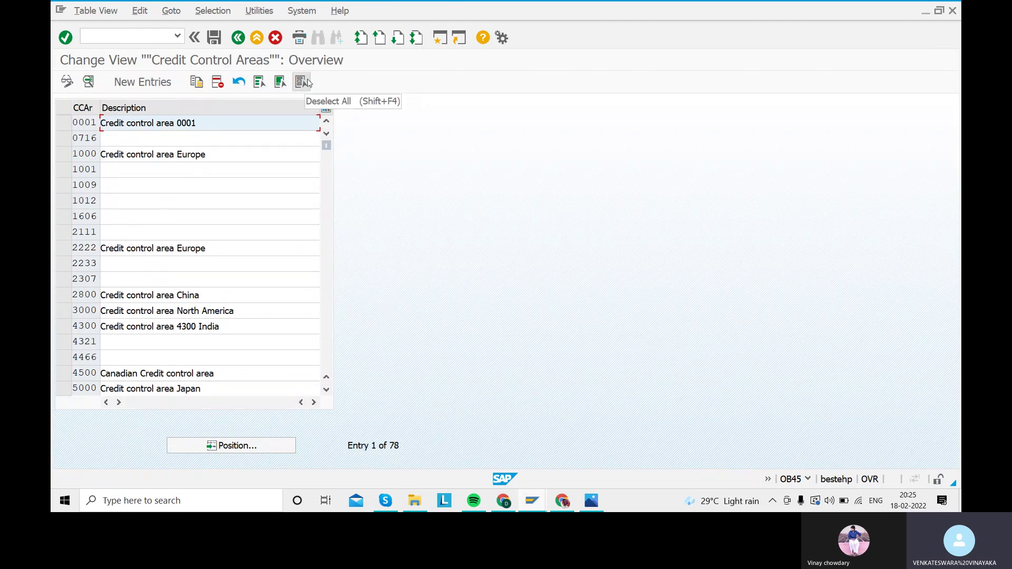
pyautogui.click(238, 37)
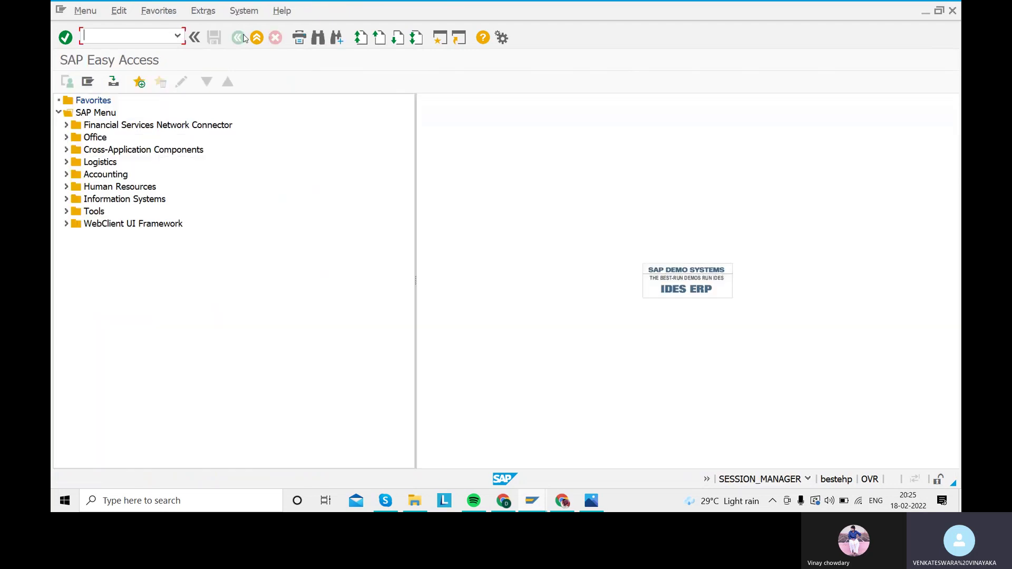
pyautogui.write('SPRO')
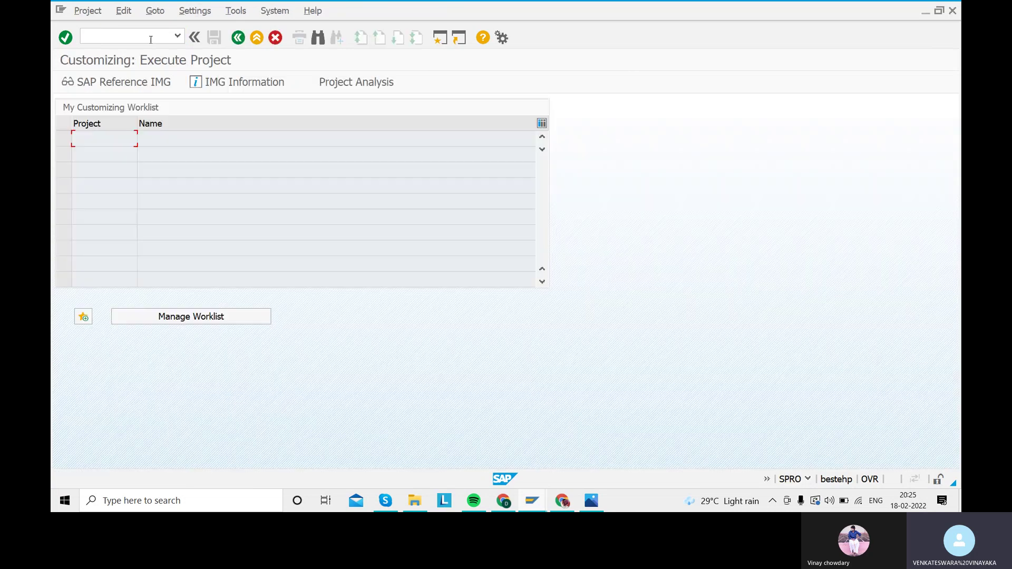
# In the SAP Reference IMG, run Enterprise Structure > Definition > Financial Accounting > Define Credit Control Area
pyautogui.click(153, 81)
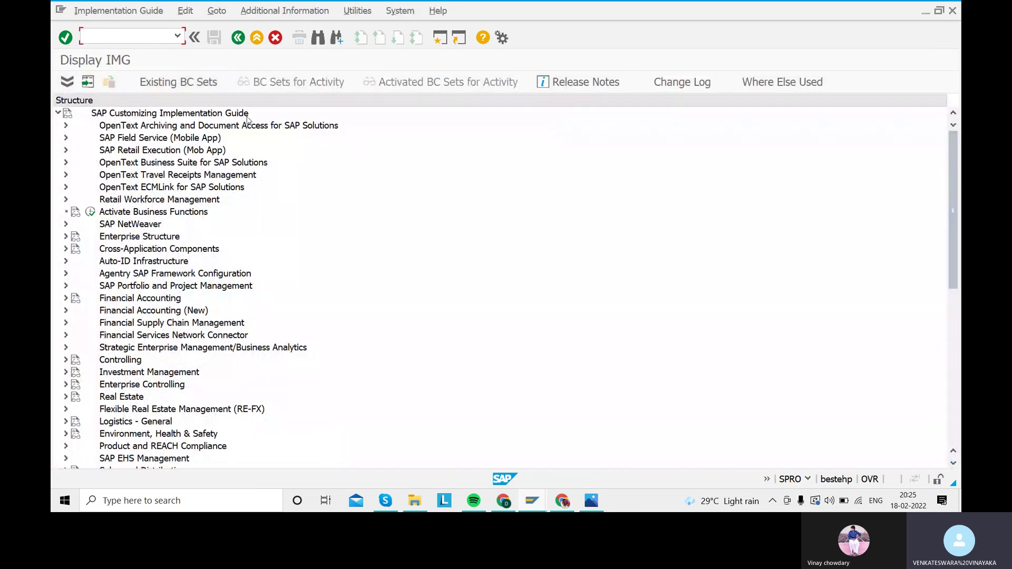
pyautogui.click(66, 237)
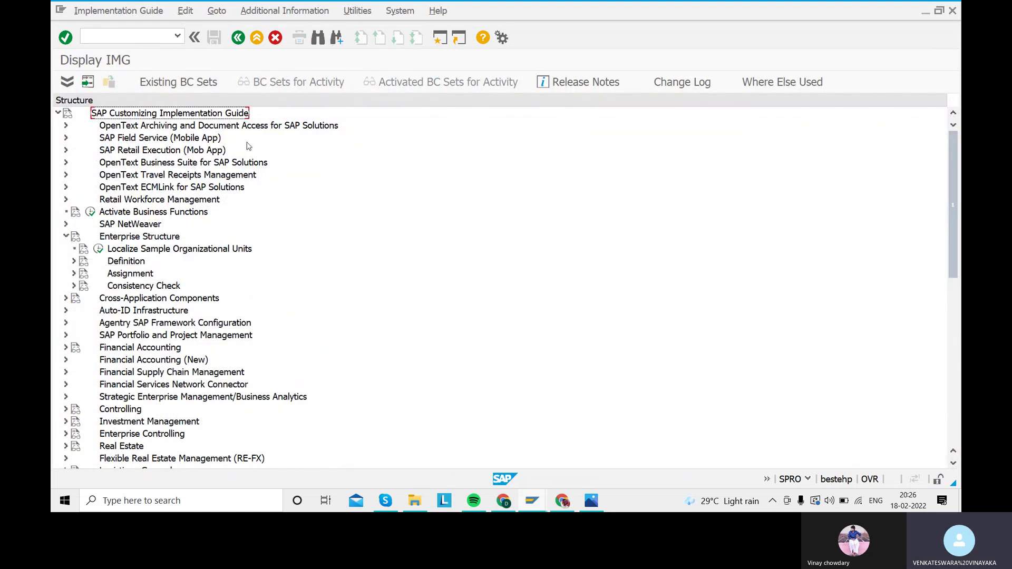
pyautogui.click(74, 261)
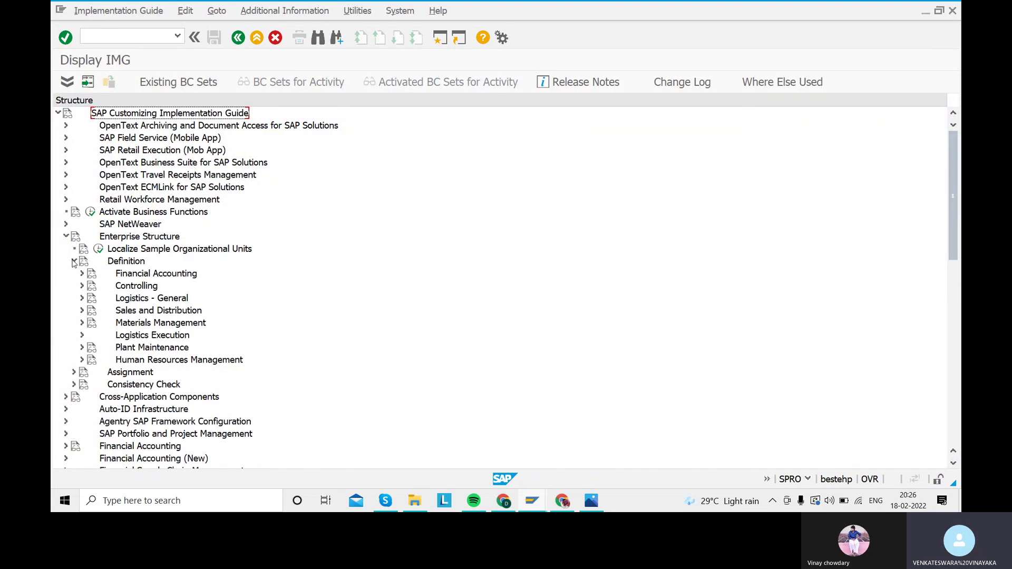
pyautogui.click(83, 274)
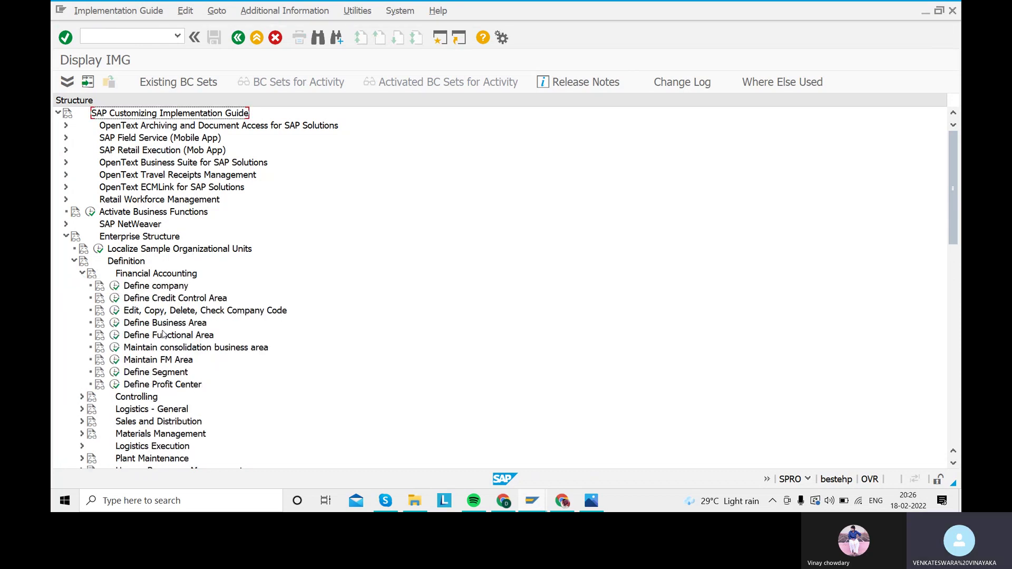
pyautogui.click(115, 299)
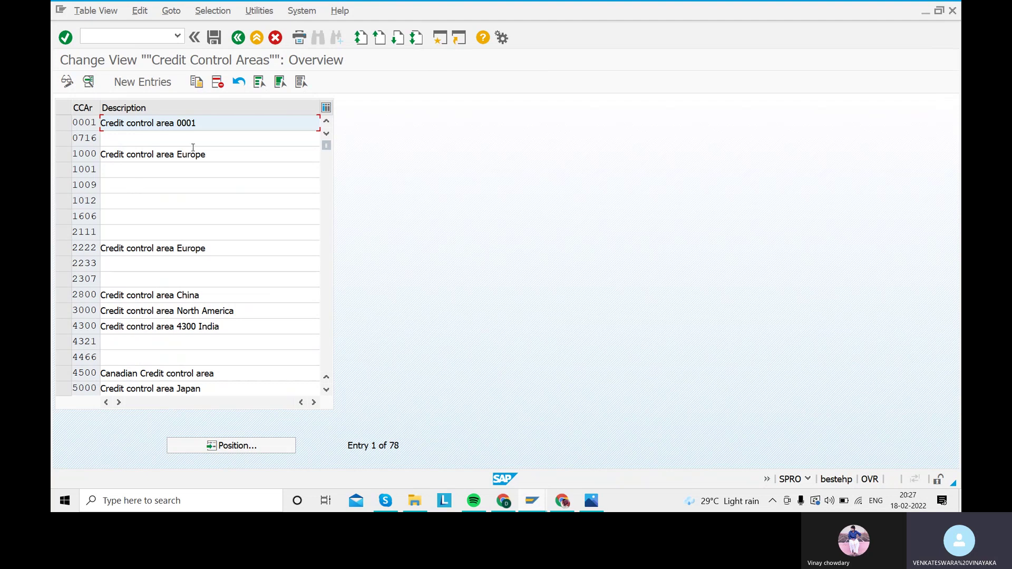
# Add new credit control area SARA with currency INR and save it
pyautogui.click(142, 82)
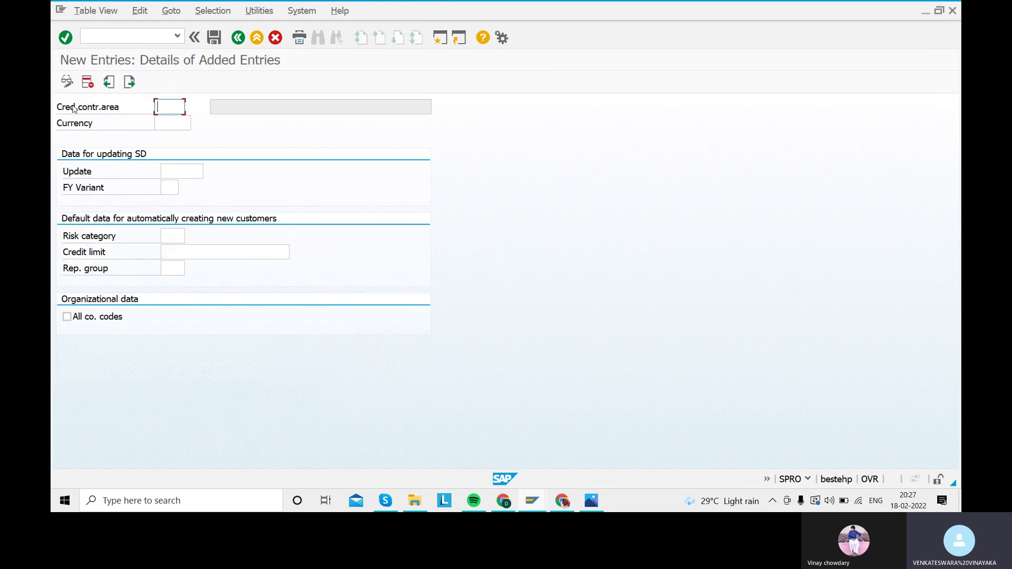
pyautogui.write('SARA')
pyautogui.click(170, 122)
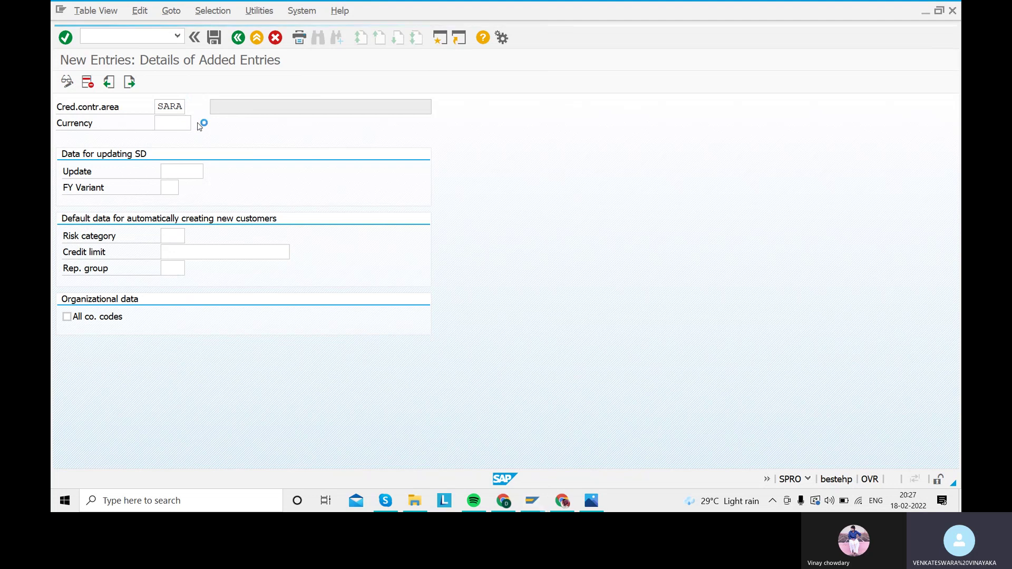
pyautogui.click(198, 125)
pyautogui.click(202, 163)
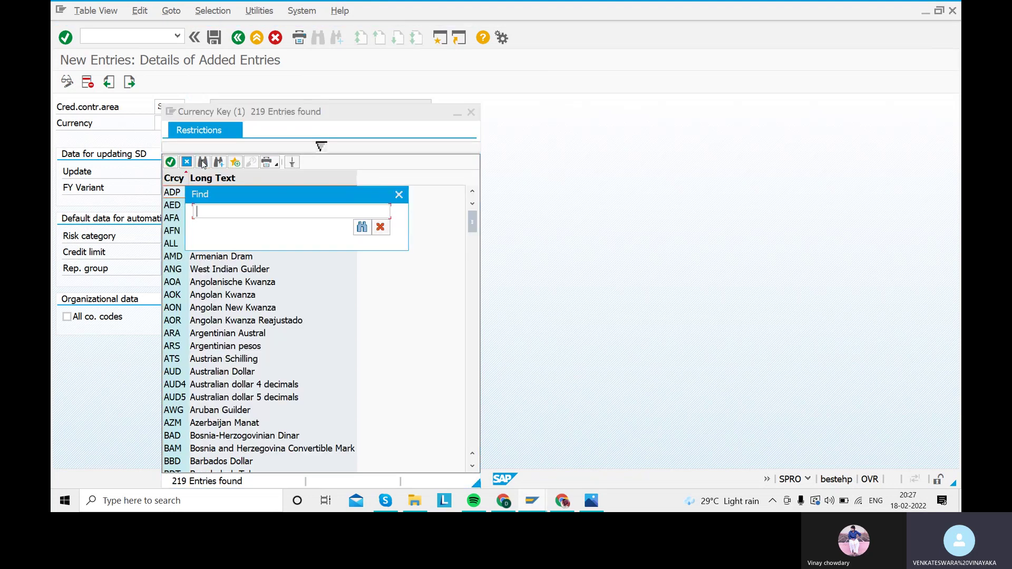
pyautogui.write('inr')
pyautogui.press('Return')
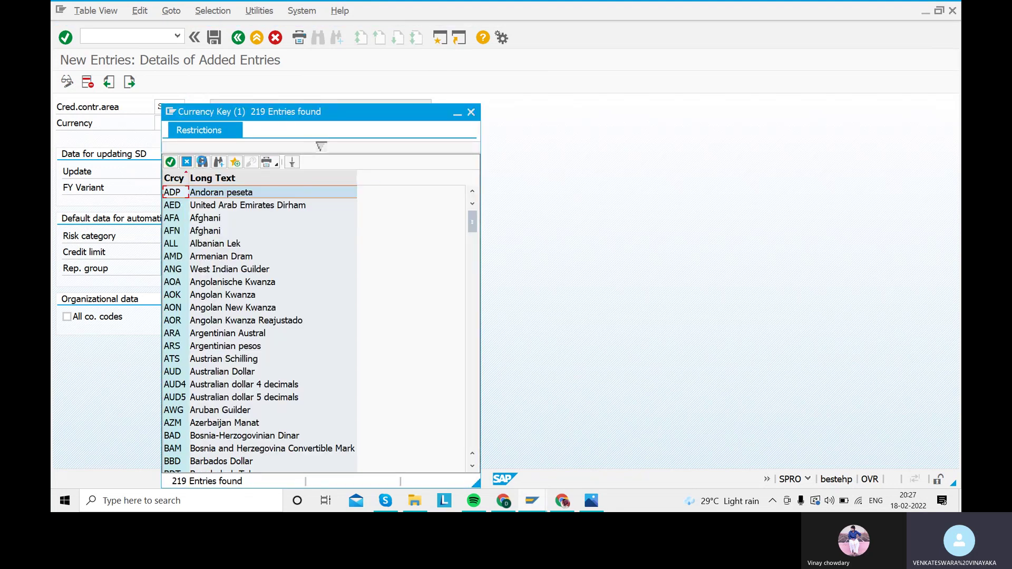
pyautogui.doubleClick(217, 193)
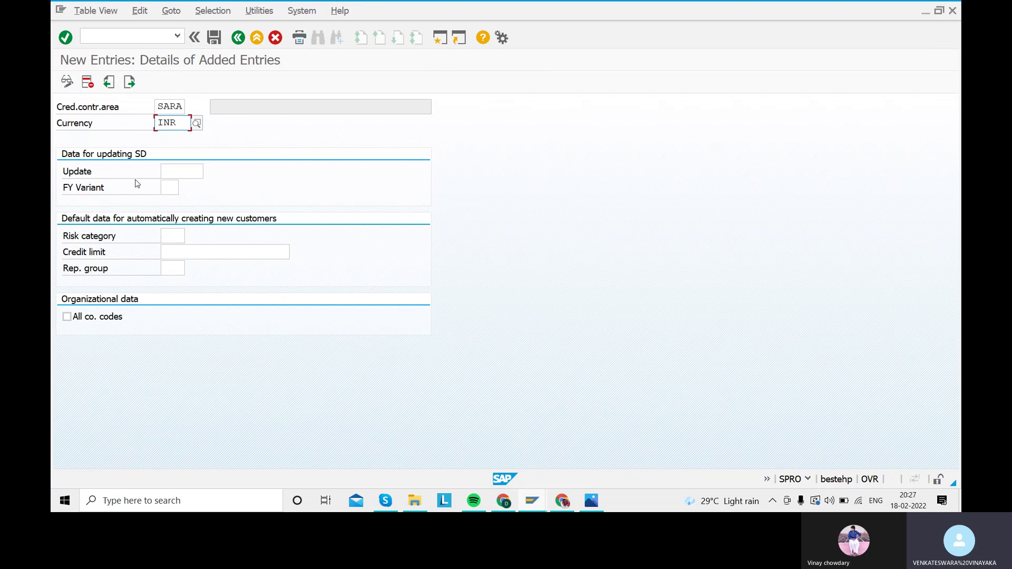
pyautogui.click(214, 38)
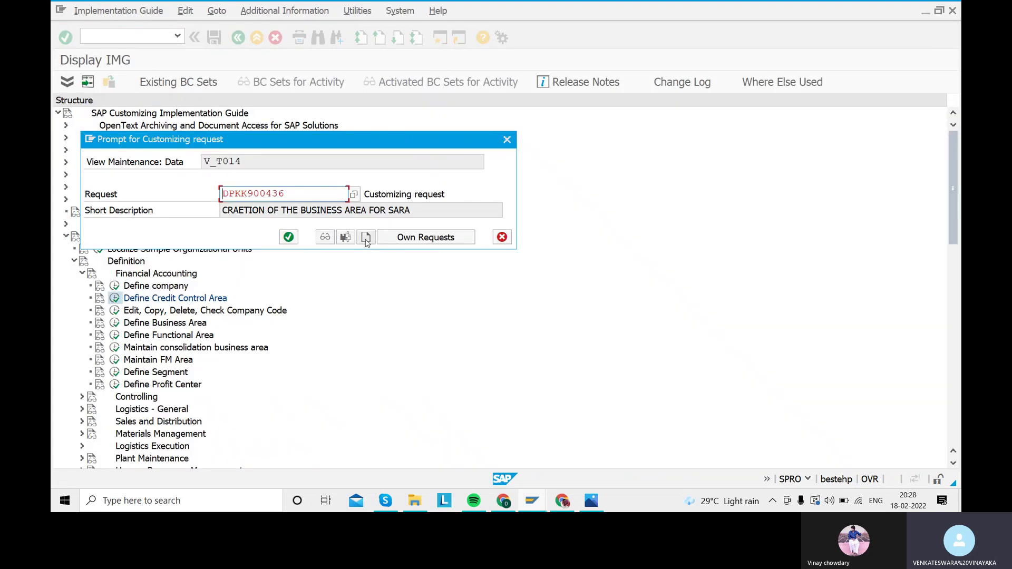
# Save SARA under new request 'CREDIT CONTROL AREA FOR SARA' and return to the IMG
pyautogui.click(365, 238)
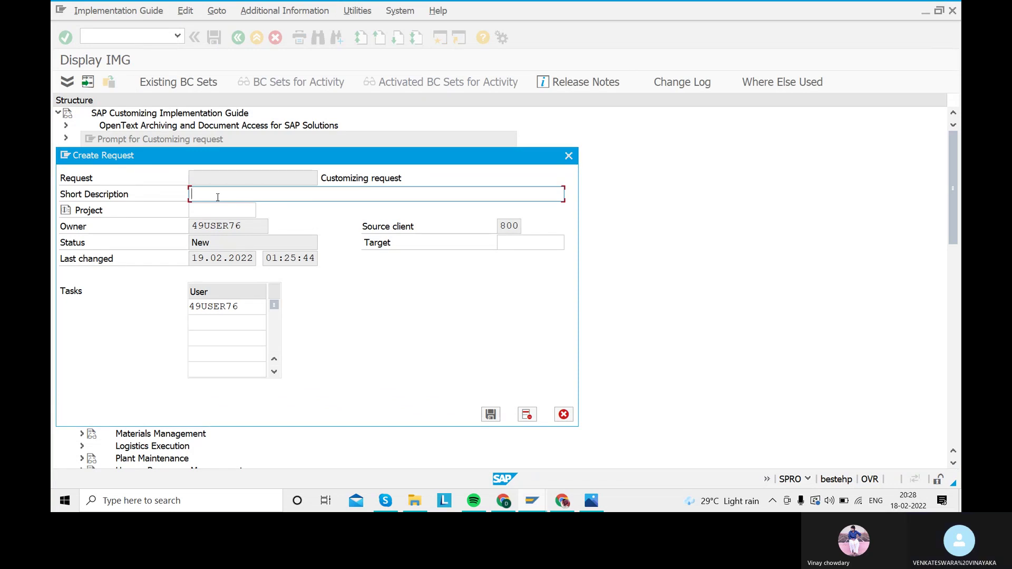
pyautogui.write('CREDIT CONTROL')
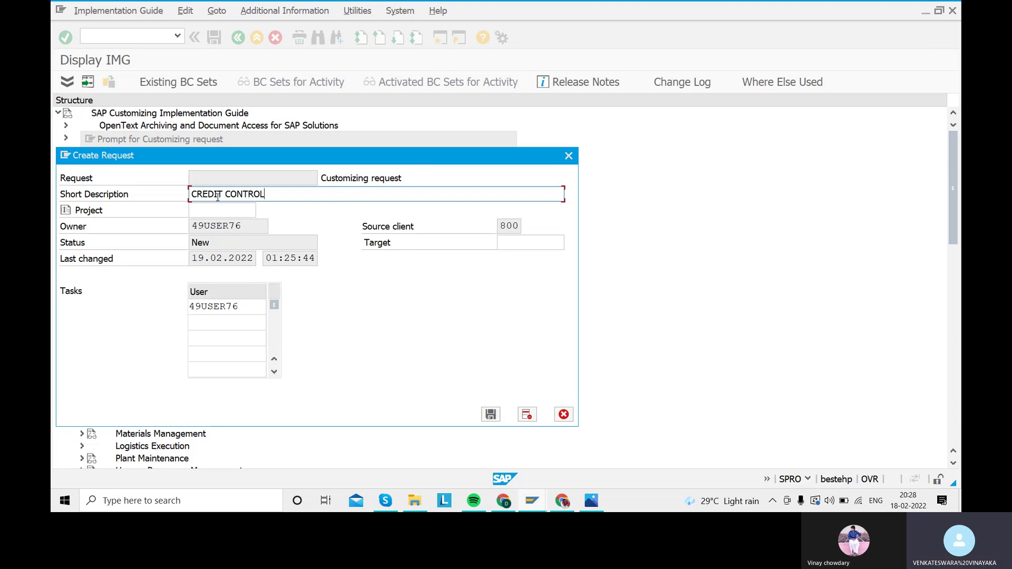
pyautogui.write(' AREA FOR SARA')
pyautogui.click(491, 414)
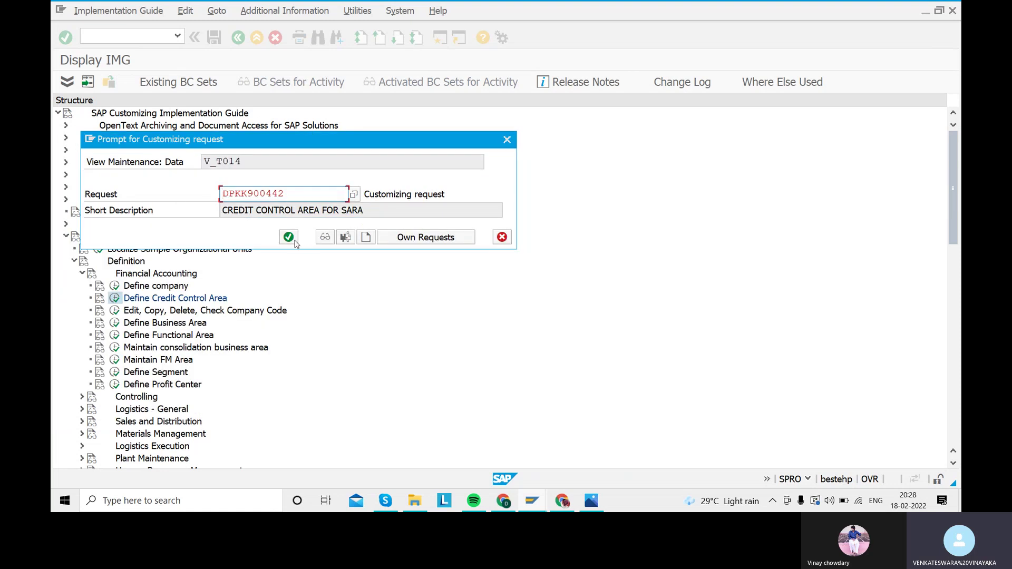
pyautogui.click(294, 240)
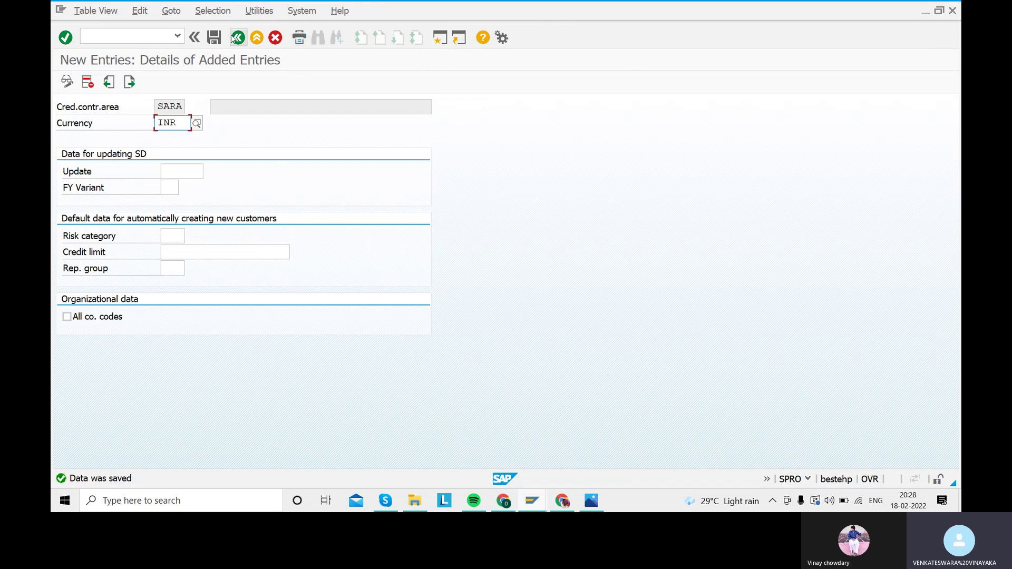
pyautogui.click(232, 40)
pyautogui.click(237, 43)
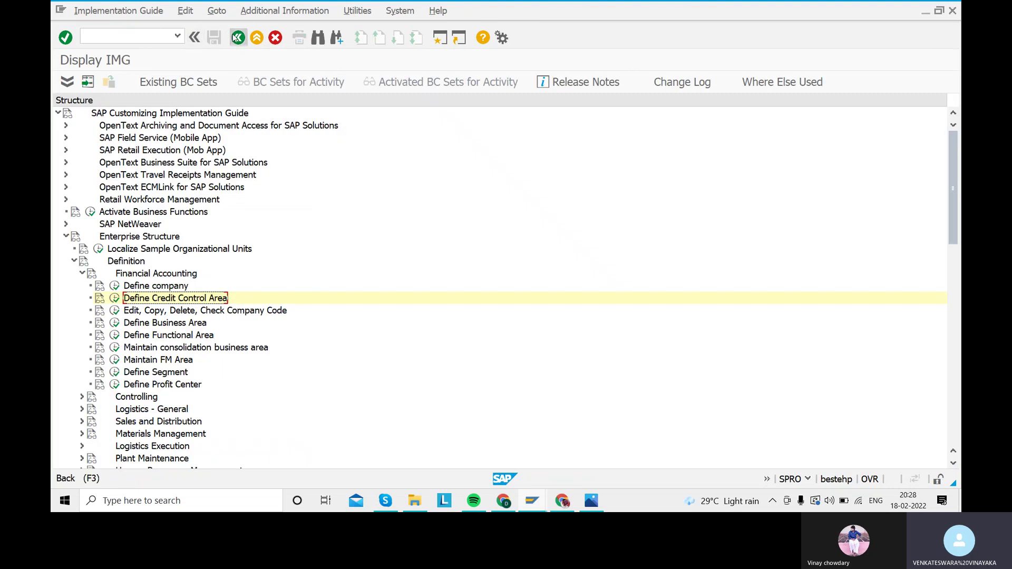
# Return to the SAP main menu and open the OBY6 company code global data table
pyautogui.click(237, 38)
pyautogui.click(237, 38)
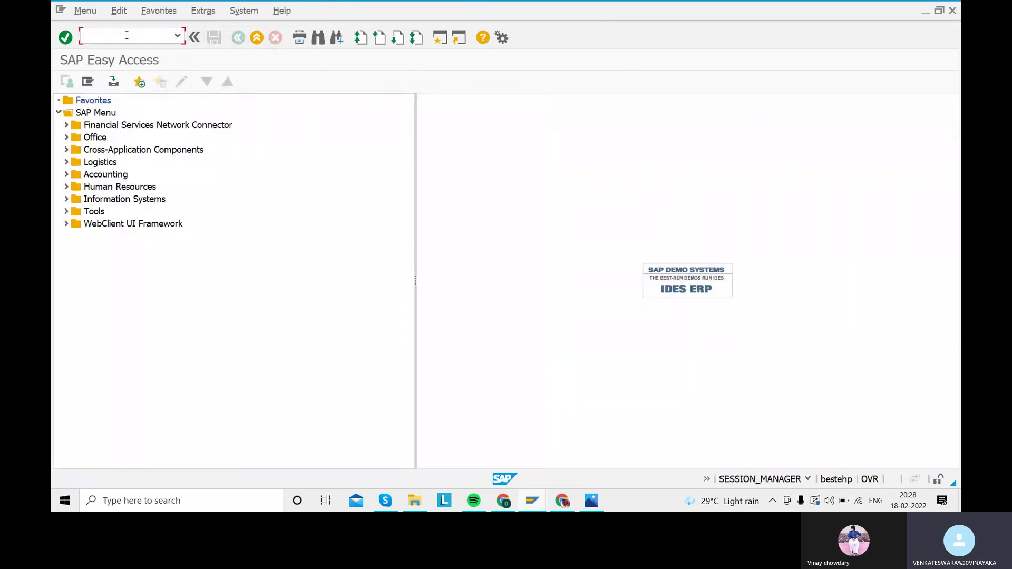
pyautogui.write('OBY6')
pyautogui.press('Return')
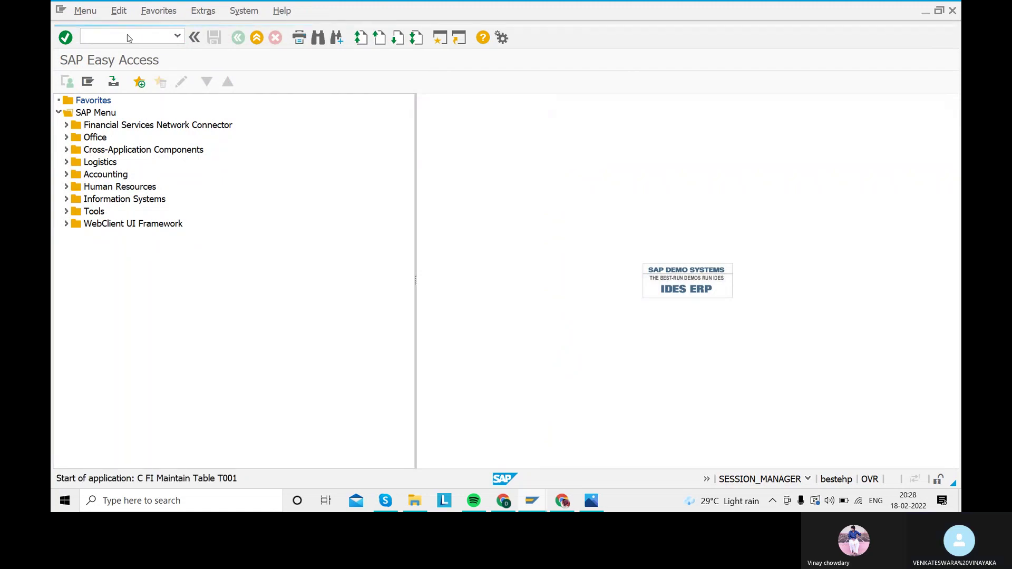
pyautogui.click(211, 373)
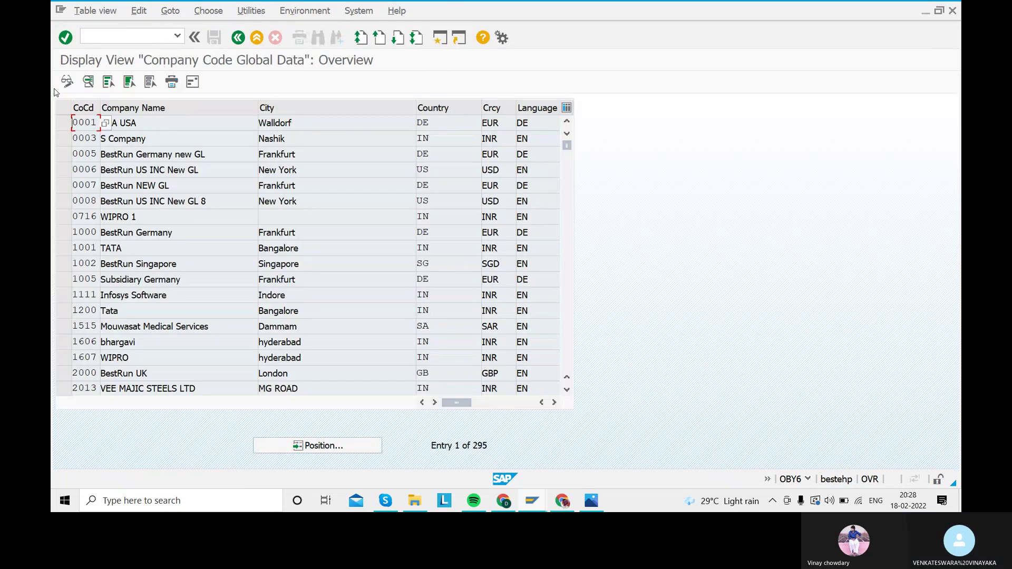
# Locate company code SARA, open its global data details, then switch to the Skype call
pyautogui.click(321, 445)
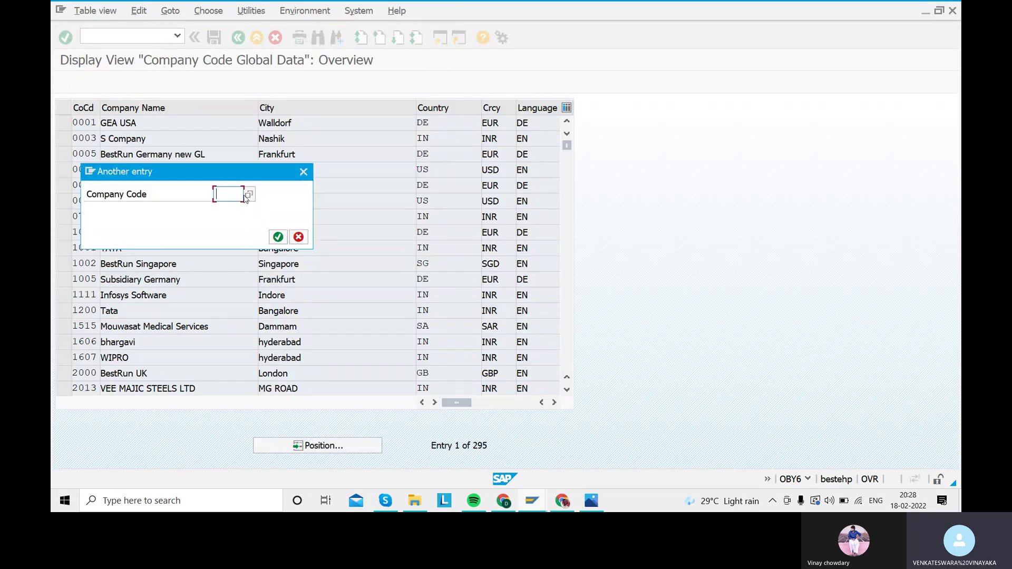
pyautogui.write('SARA')
pyautogui.press('Return')
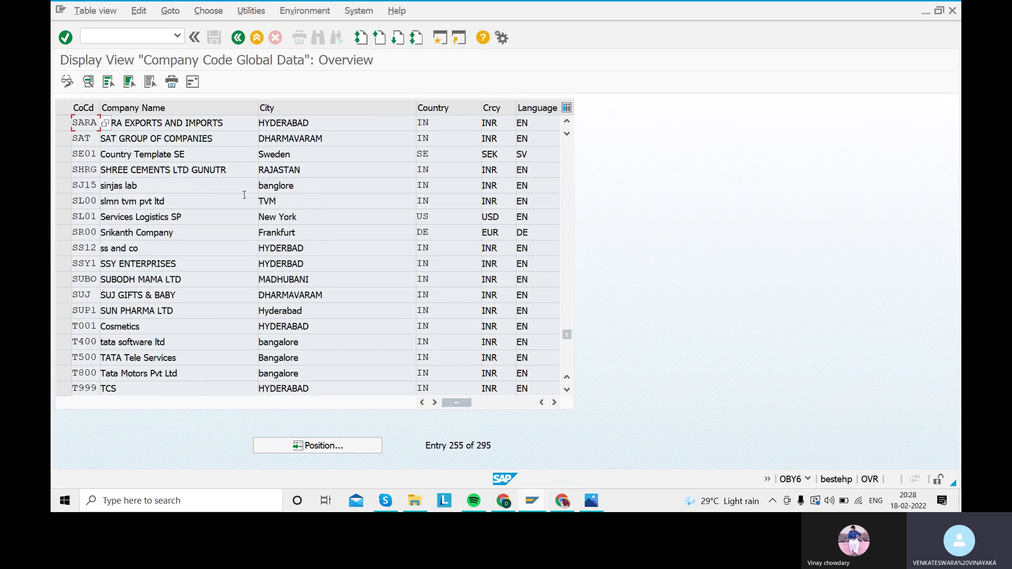
pyautogui.doubleClick(202, 127)
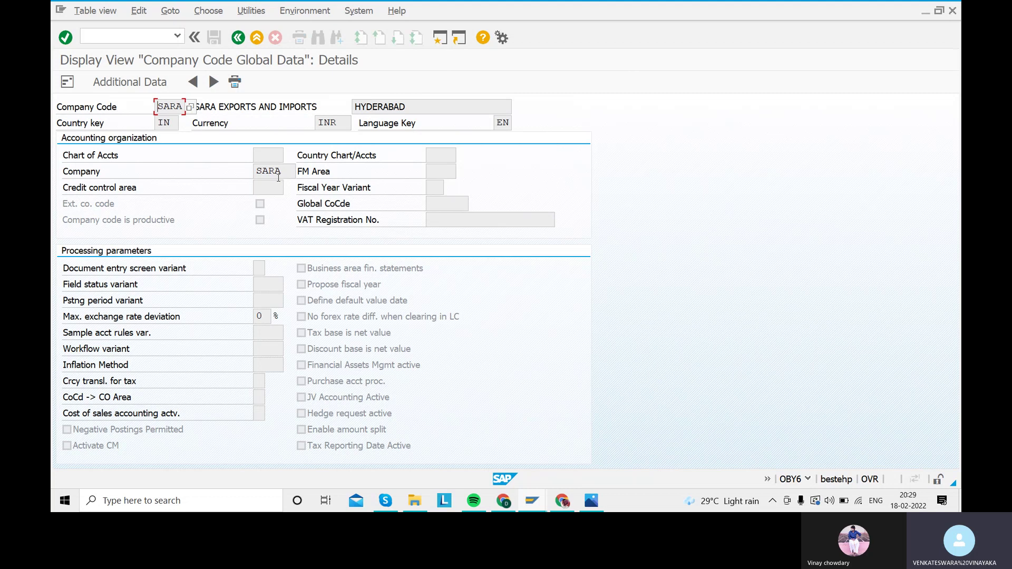
pyautogui.click(383, 501)
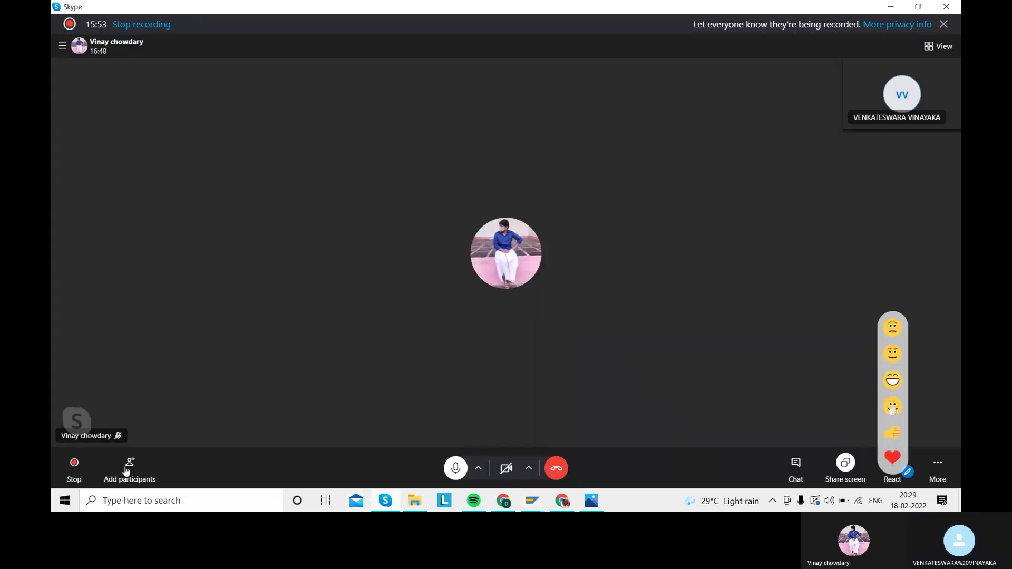